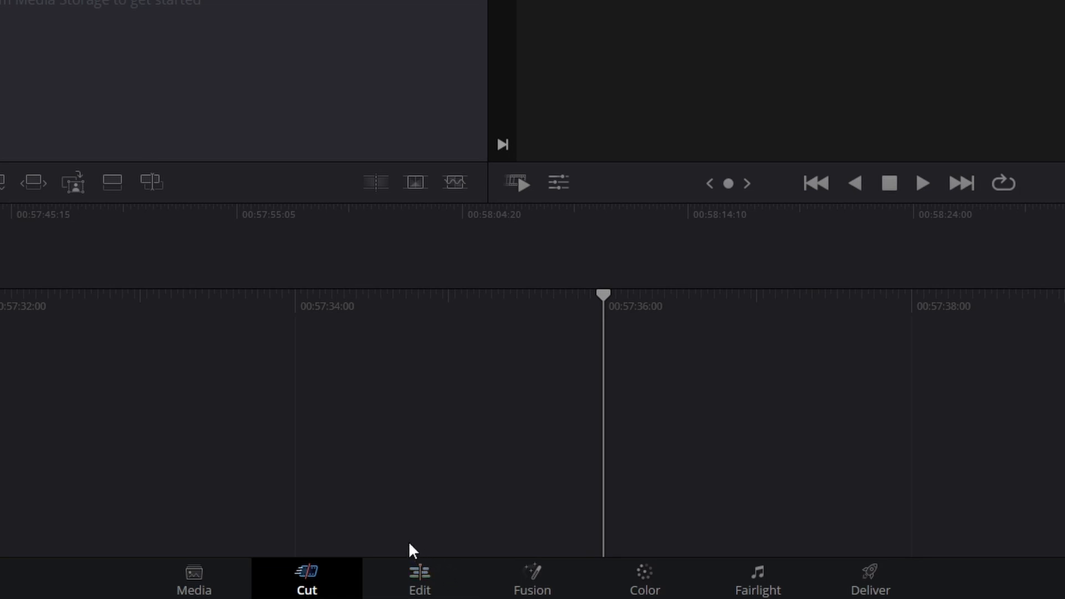
On the Edit page, import all seven clips from the Fire folder and place the 760320 Sparks clip at the timeline's start
{"action": "left_click", "coordinate": [420, 576]}
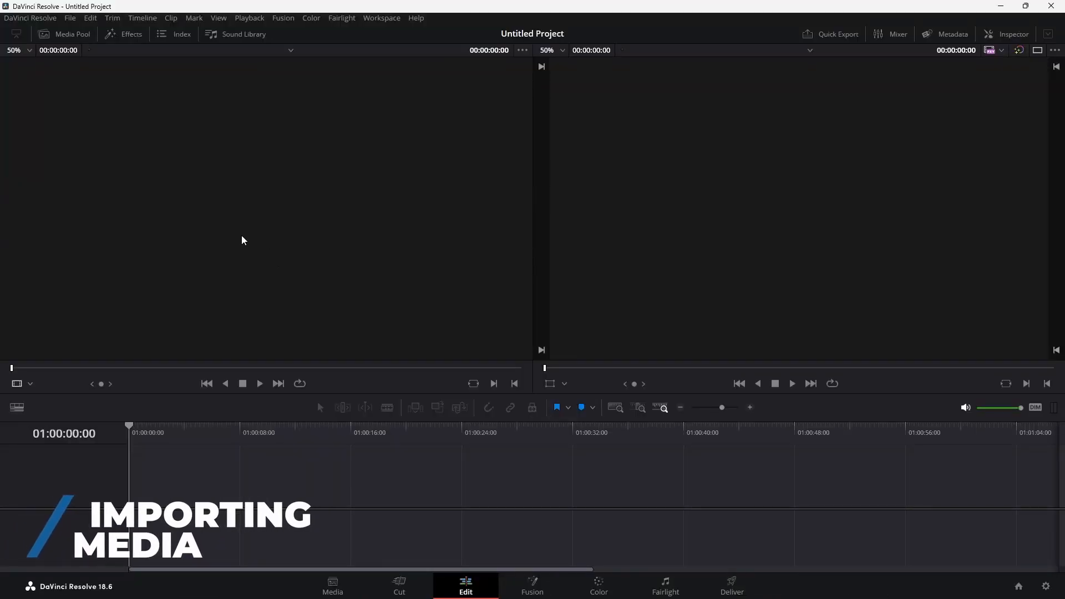
{"action": "left_click", "coordinate": [68, 35]}
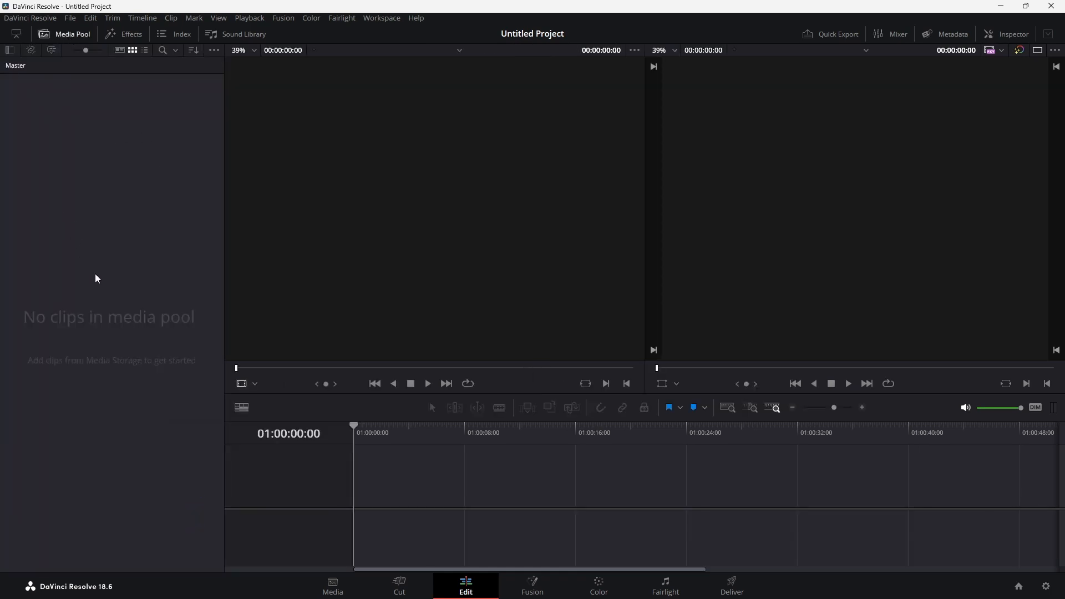
{"action": "right_click", "coordinate": [106, 301]}
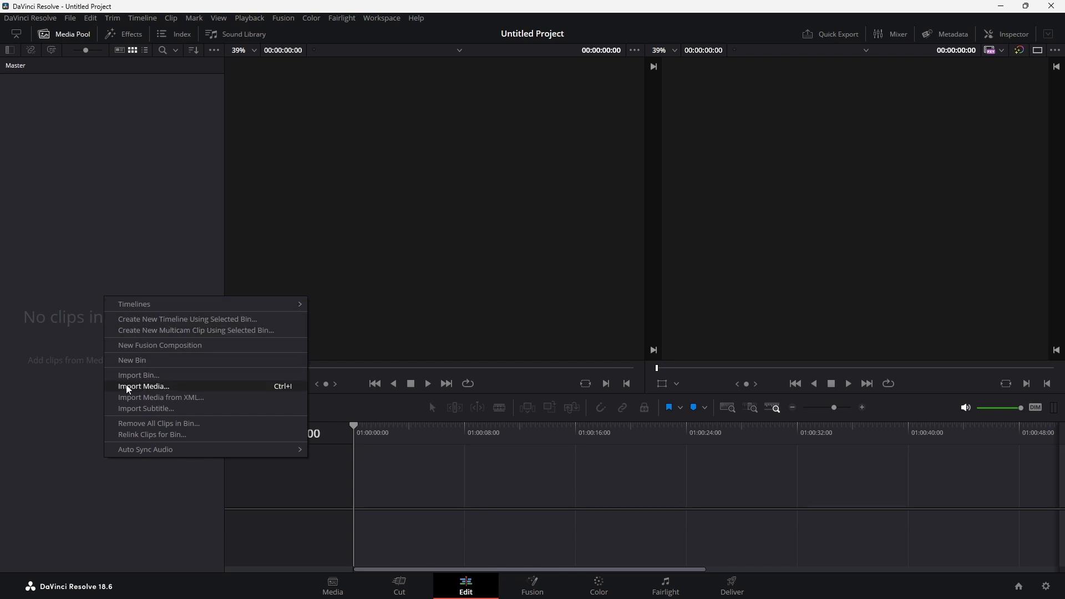
{"action": "left_click", "coordinate": [146, 387]}
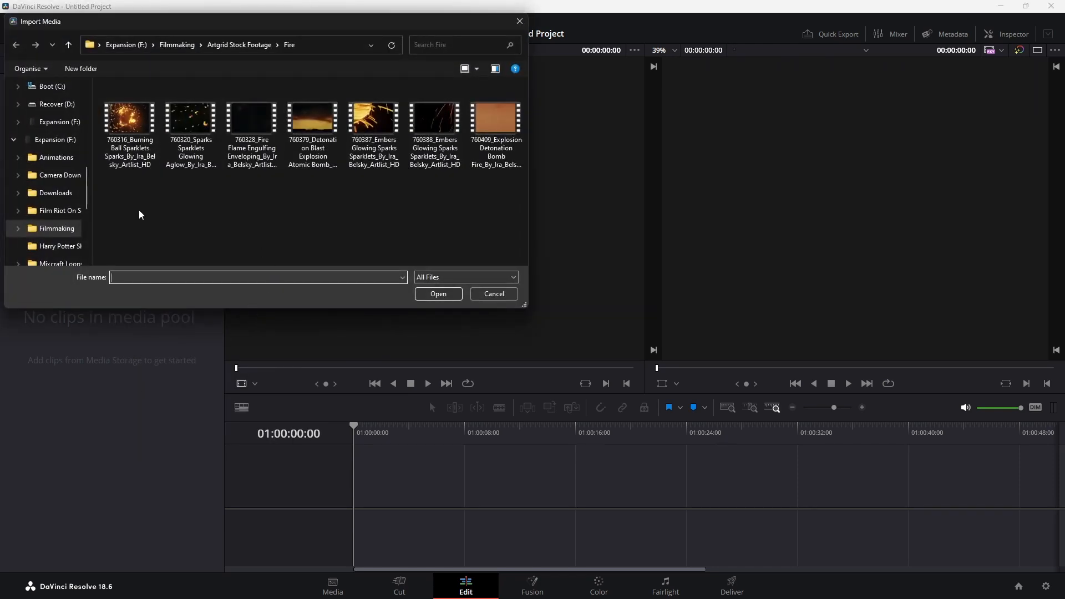
{"action": "left_click", "coordinate": [131, 143]}
{"action": "left_click", "coordinate": [484, 162], "text": "shift"}
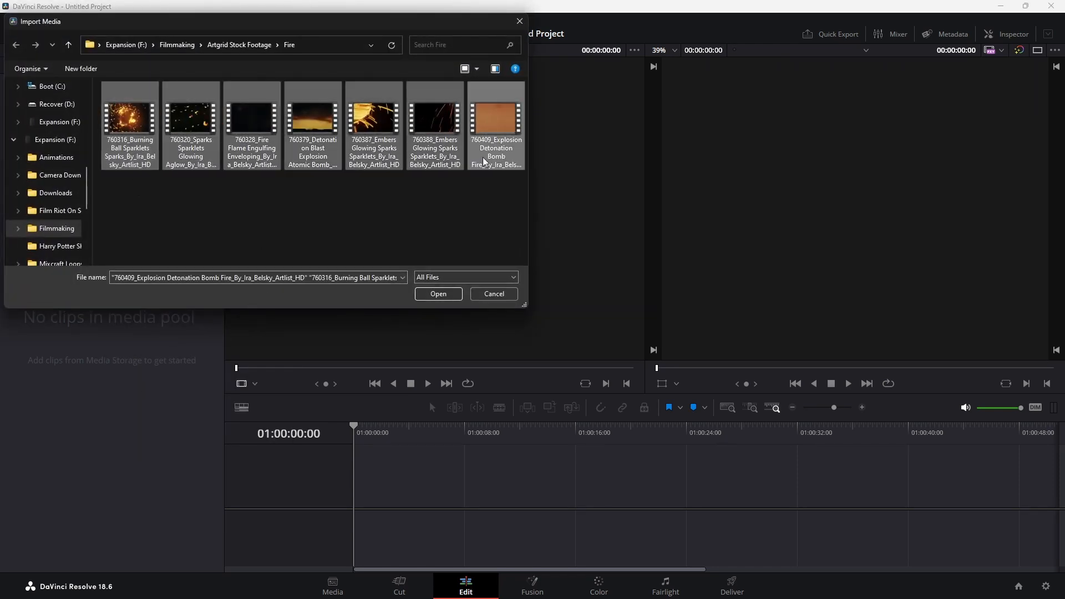
{"action": "left_click", "coordinate": [449, 298]}
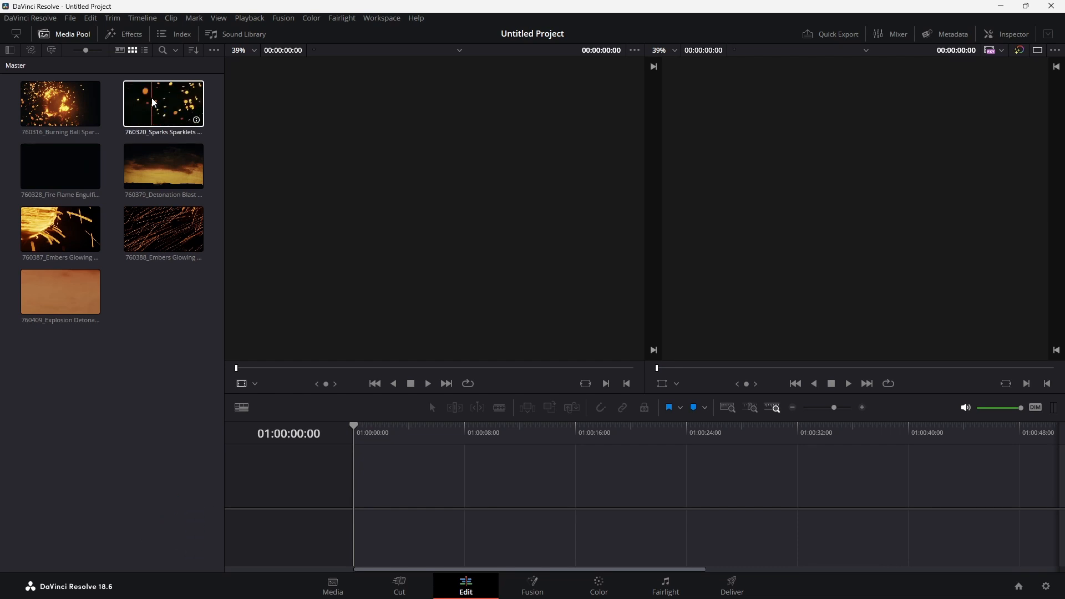
{"action": "left_click_drag", "start_coordinate": [153, 101], "coordinate": [357, 478]}
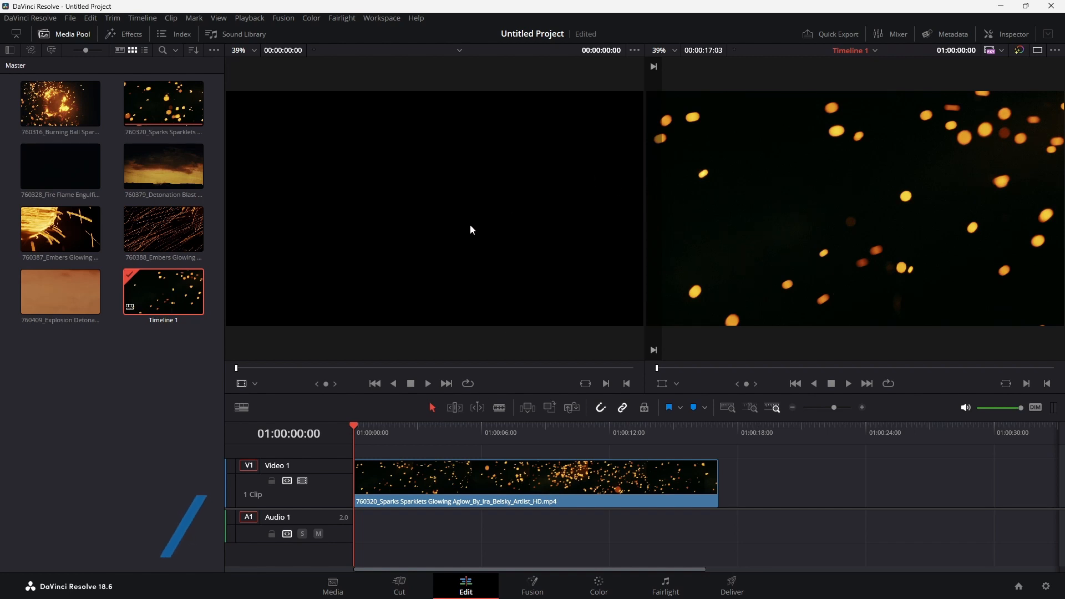
Mark 10:22:53:05 to 10:23:02:17 of the 760316 Burning Ball source clip and append it to the timeline, followed by the 760387 Embers clip
{"action": "double_click", "coordinate": [56, 109]}
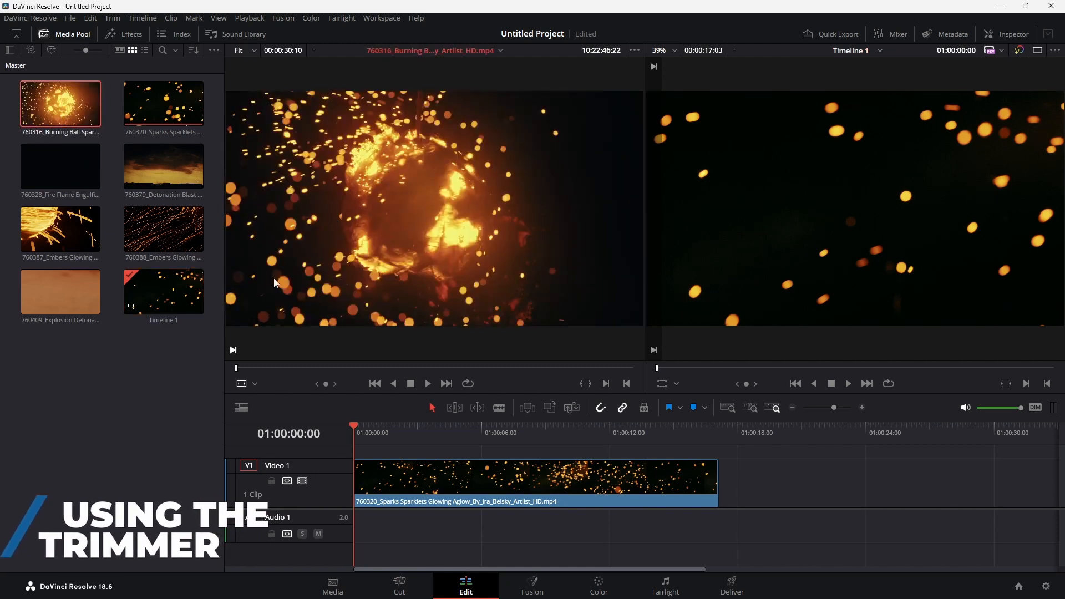
{"action": "left_click_drag", "start_coordinate": [303, 368], "coordinate": [319, 378]}
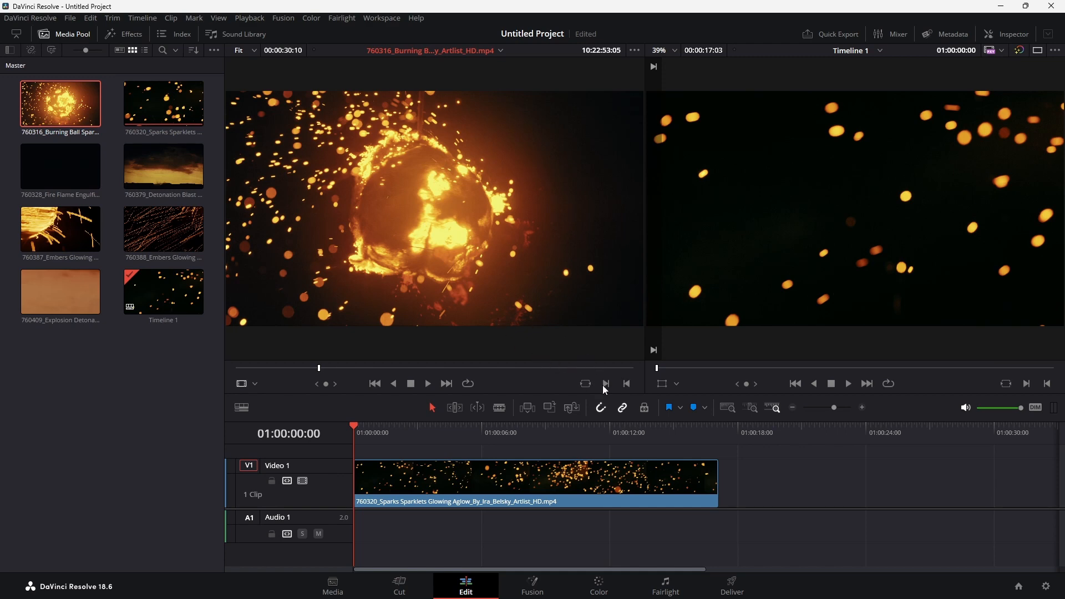
{"action": "left_click", "coordinate": [322, 369]}
{"action": "left_click_drag", "start_coordinate": [323, 368], "coordinate": [443, 369]}
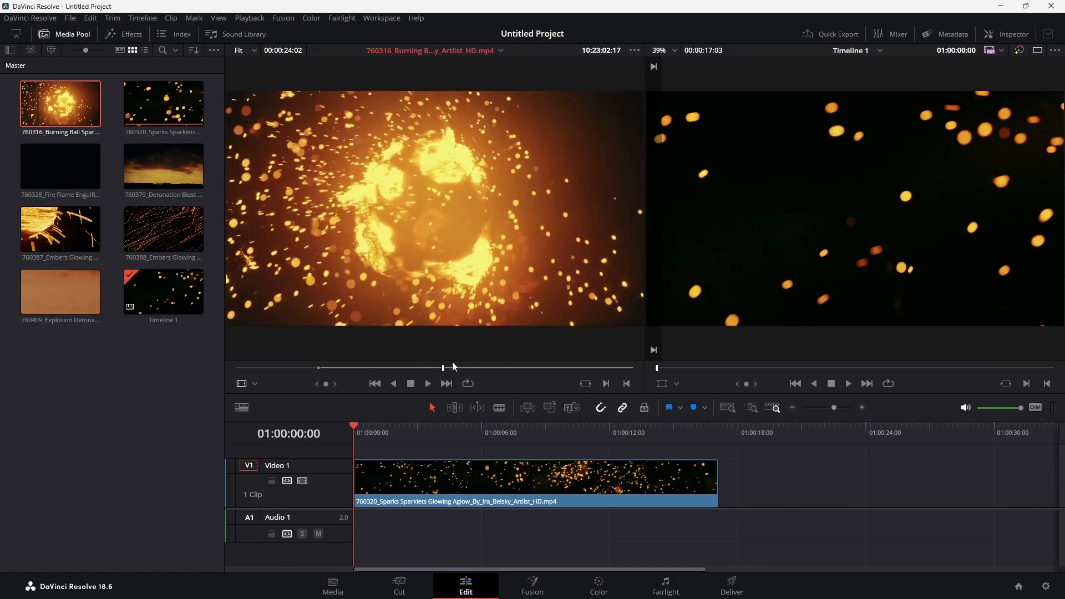
{"action": "left_click", "coordinate": [628, 386]}
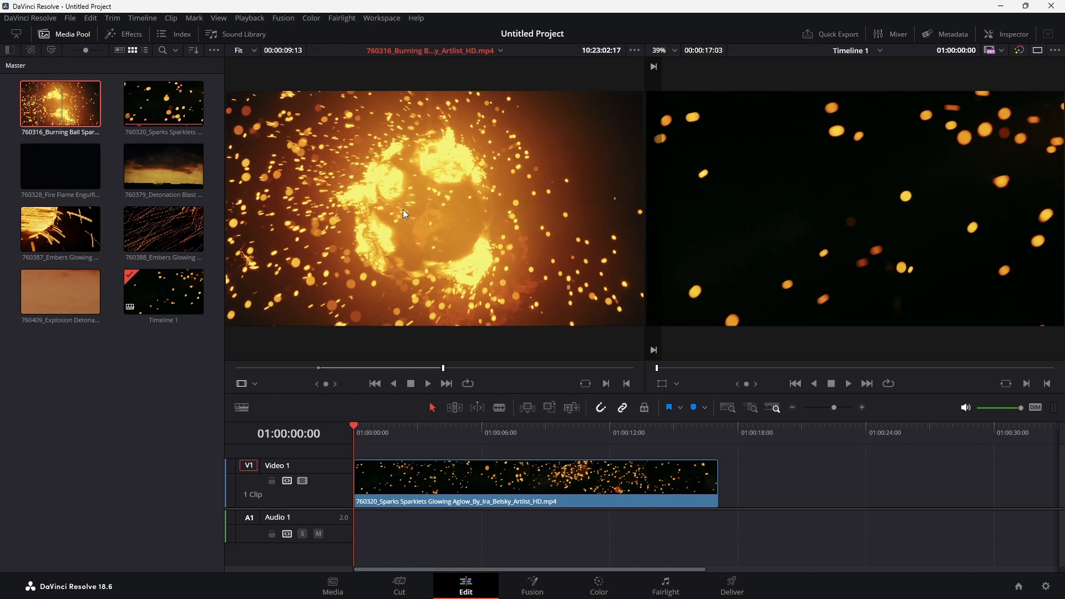
{"action": "left_click_drag", "start_coordinate": [403, 209], "coordinate": [725, 472]}
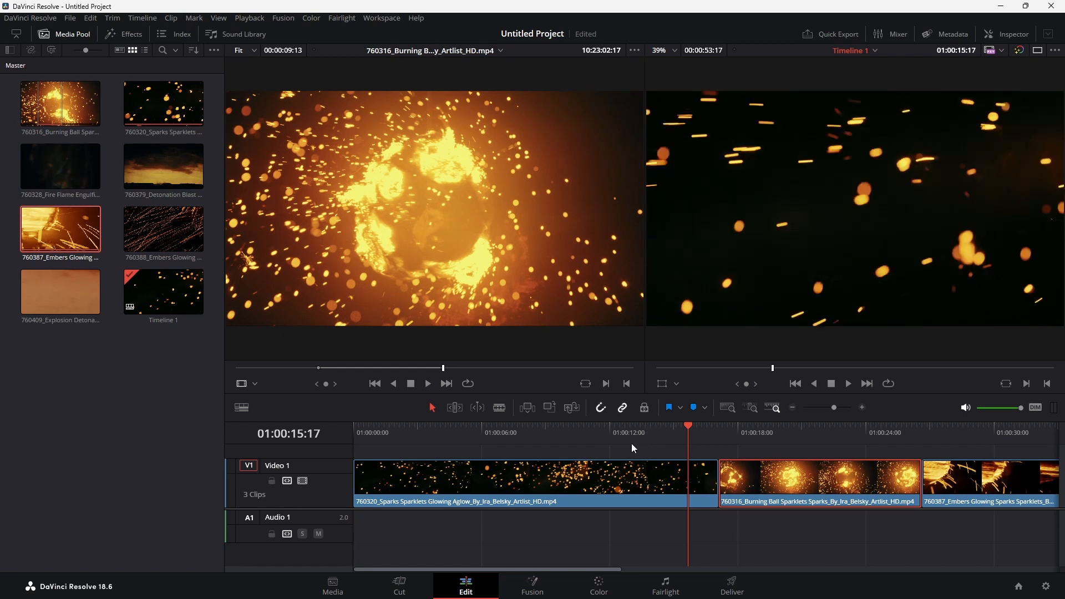
Switch to the single timeline viewer and shorten the 760320 Sparks clip so it ends at about 01:00:04:22
{"action": "left_click", "coordinate": [1037, 50]}
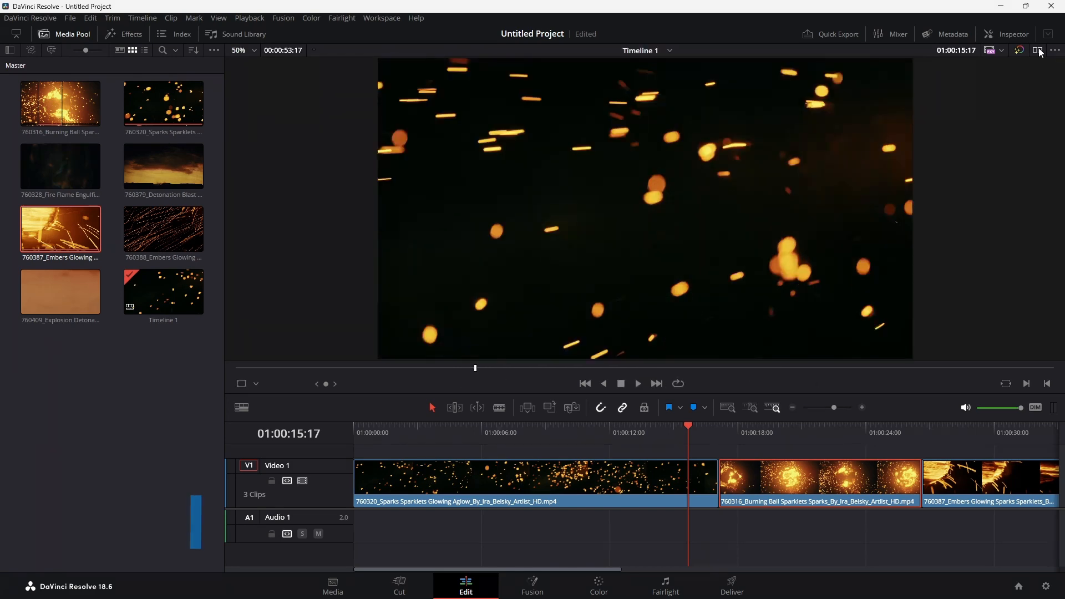
{"action": "left_click", "coordinate": [410, 436]}
{"action": "left_click_drag", "start_coordinate": [412, 437], "coordinate": [415, 437]}
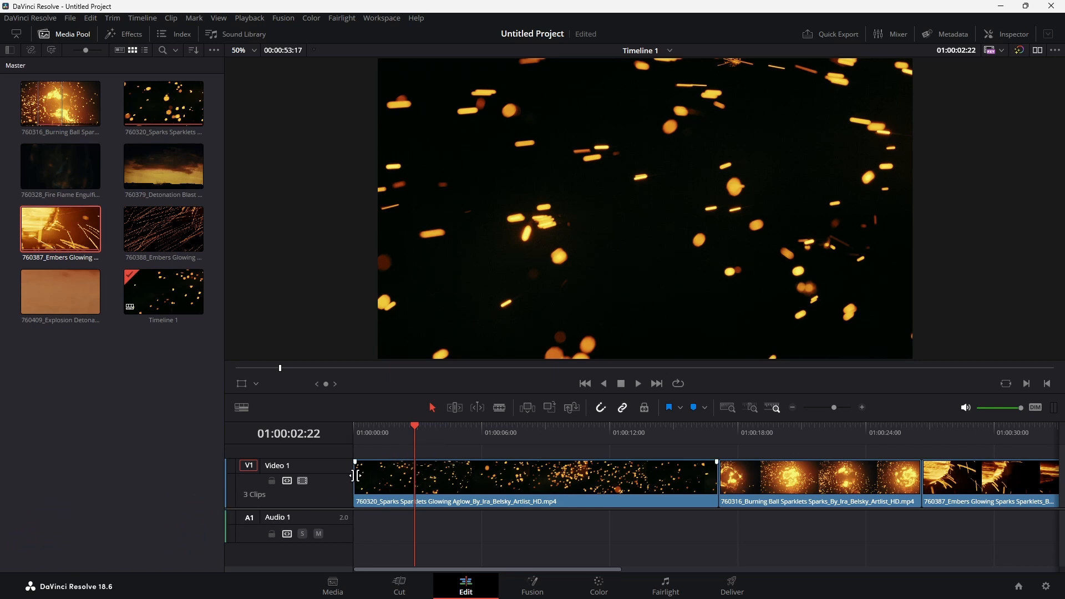
{"action": "left_click_drag", "start_coordinate": [358, 476], "coordinate": [378, 476]}
{"action": "left_click_drag", "start_coordinate": [713, 484], "coordinate": [495, 483]}
{"action": "mouse_move", "coordinate": [441, 480]}
{"action": "left_mouse_down"}
{"action": "mouse_move", "coordinate": [429, 481]}
{"action": "mouse_move", "coordinate": [461, 479]}
{"action": "mouse_move", "coordinate": [420, 479]}
{"action": "mouse_move", "coordinate": [473, 476]}
{"action": "mouse_move", "coordinate": [456, 472]}
{"action": "left_mouse_up"}
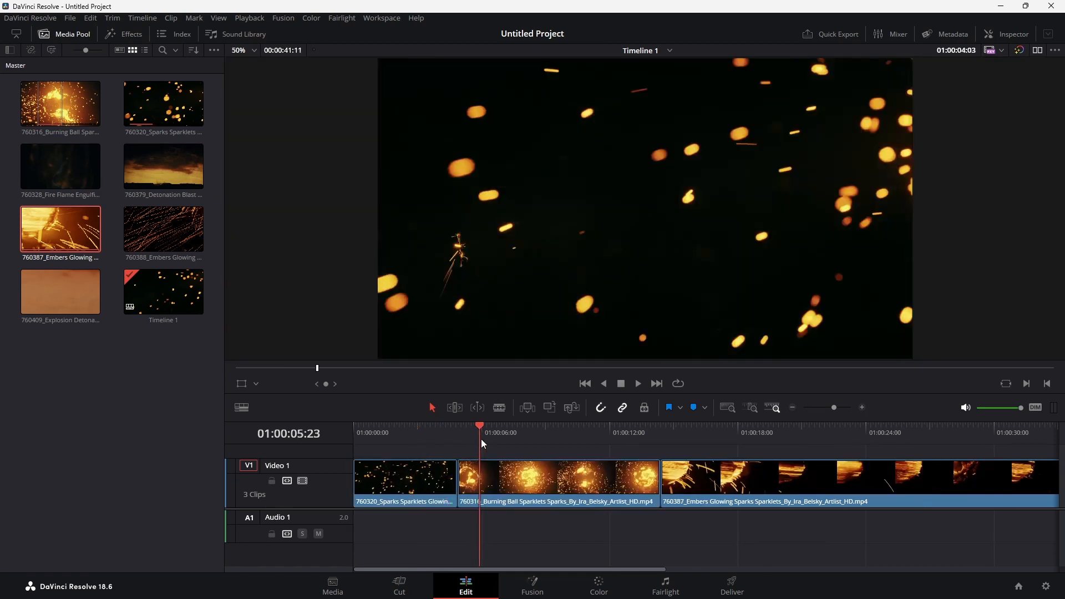
Close the gap after the first clip and split the 760316 Burning Ball clip at 01:00:09:15 with the Blade tool
{"action": "left_click_drag", "start_coordinate": [481, 438], "coordinate": [488, 441]}
{"action": "left_click", "coordinate": [509, 435]}
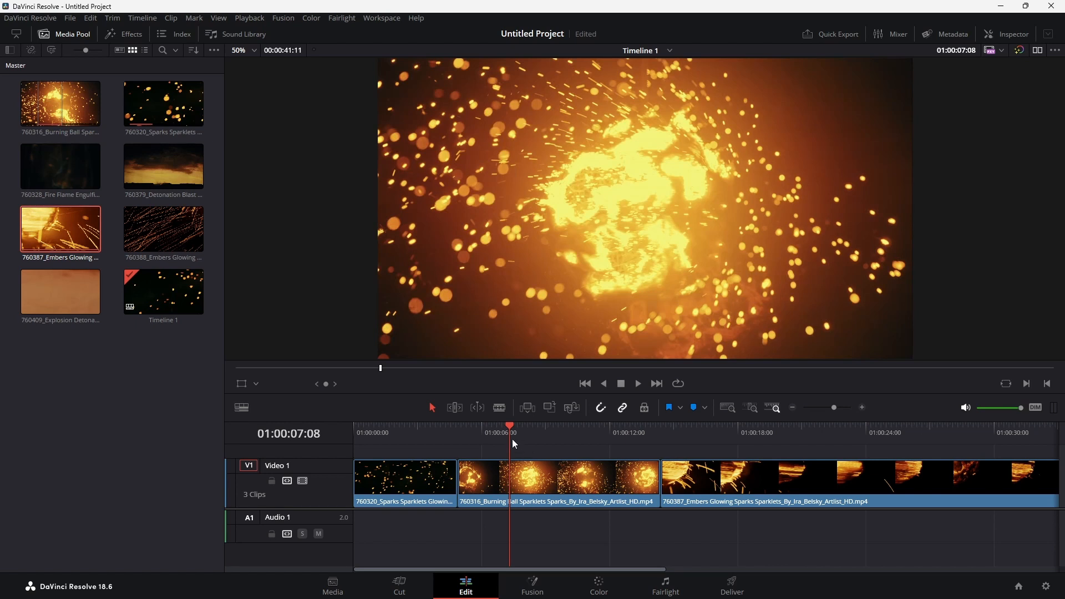
{"action": "left_click_drag", "start_coordinate": [512, 439], "coordinate": [558, 437]}
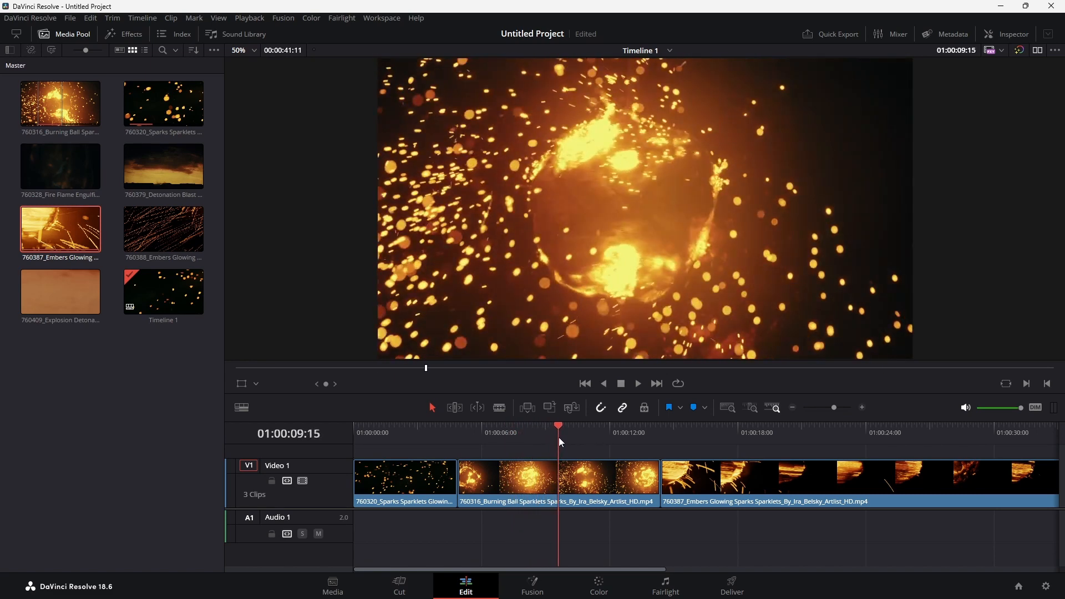
{"action": "left_click", "coordinate": [502, 412]}
{"action": "left_click", "coordinate": [565, 470]}
{"action": "left_click", "coordinate": [432, 407]}
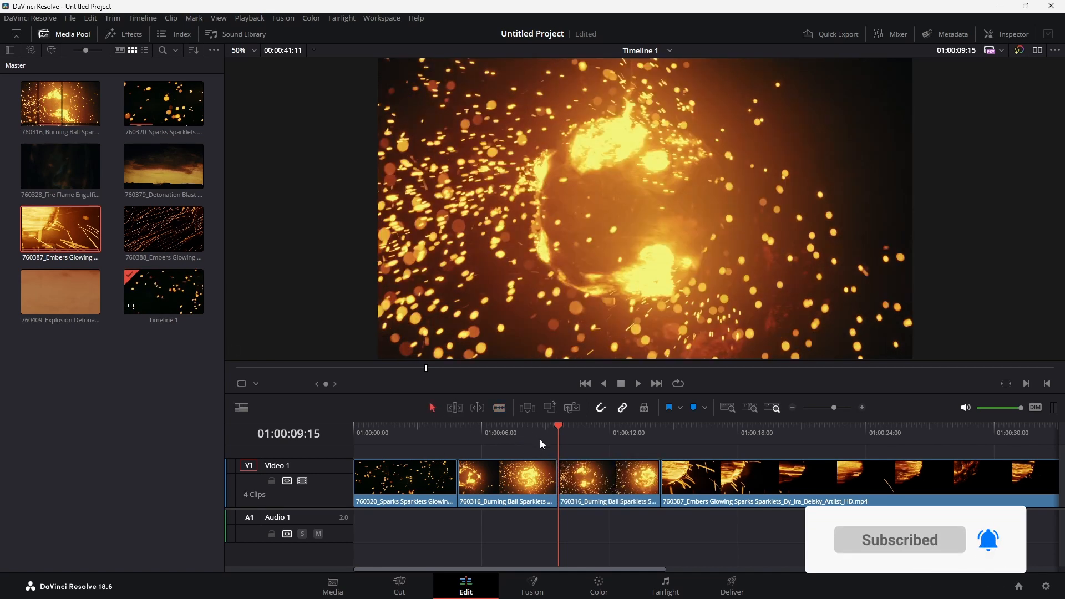
Inspect both halves of the split 760316 Burning Ball clip around the new cut
{"action": "left_click", "coordinate": [527, 437]}
{"action": "left_click", "coordinate": [529, 478]}
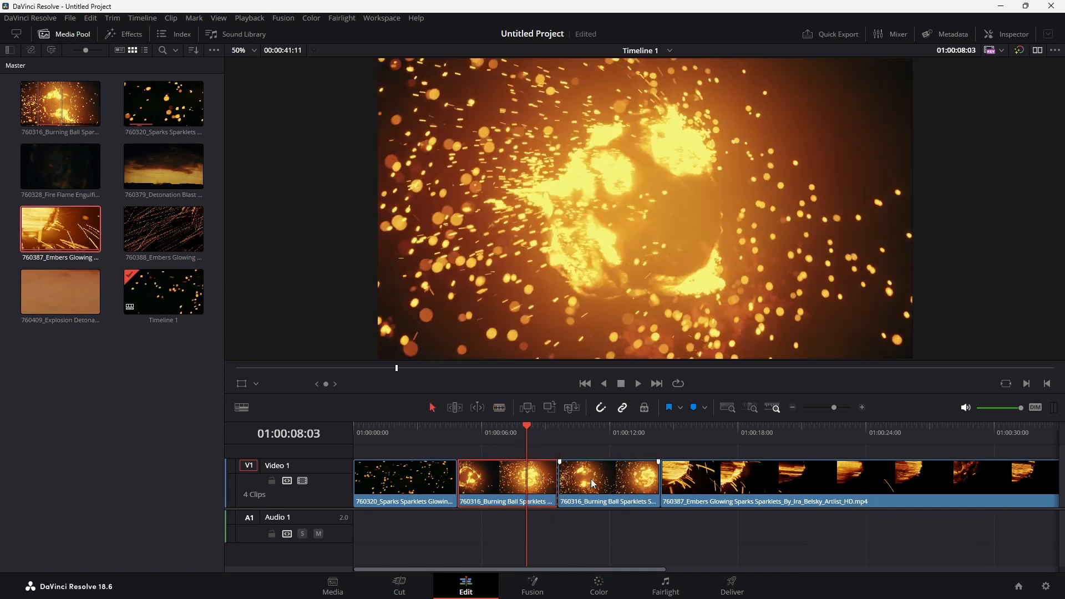
{"action": "left_click", "coordinate": [562, 477]}
{"action": "left_click", "coordinate": [553, 437]}
{"action": "left_click", "coordinate": [571, 439]}
{"action": "left_click", "coordinate": [551, 439]}
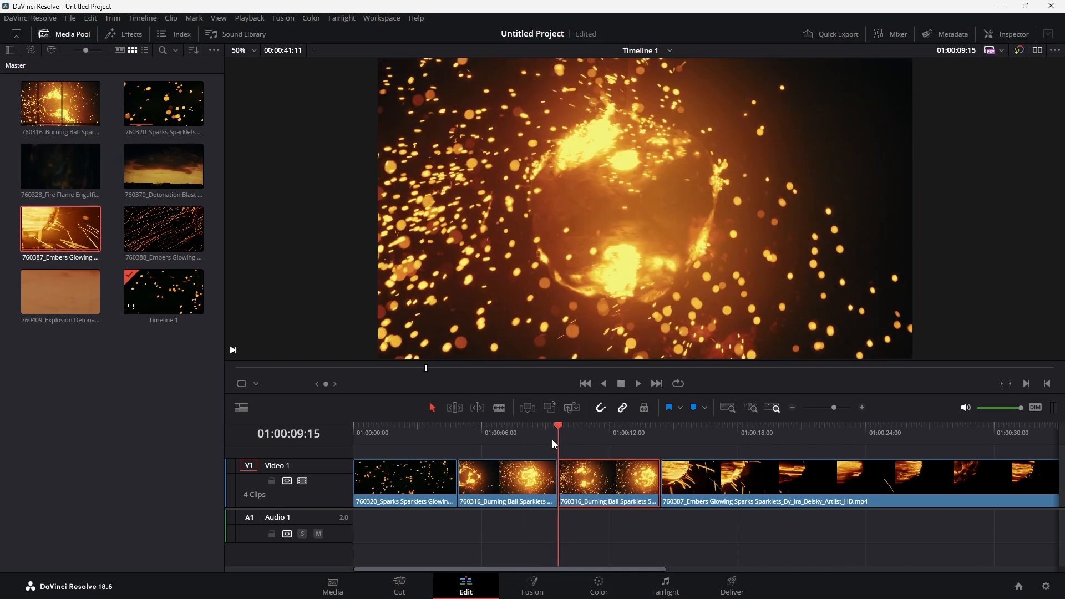
{"action": "left_click", "coordinate": [581, 444]}
Ripple delete the first half of the split 760316 Burning Ball clip so the remaining clips stay joined
{"action": "left_click", "coordinate": [480, 444]}
{"action": "left_click", "coordinate": [484, 476]}
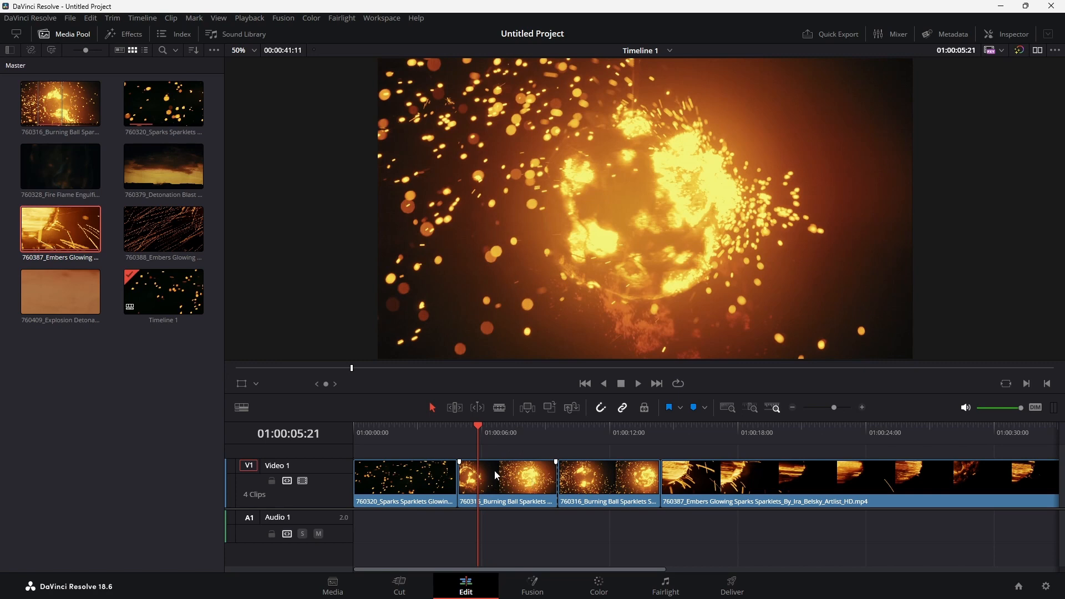
{"action": "left_click", "coordinate": [496, 476]}
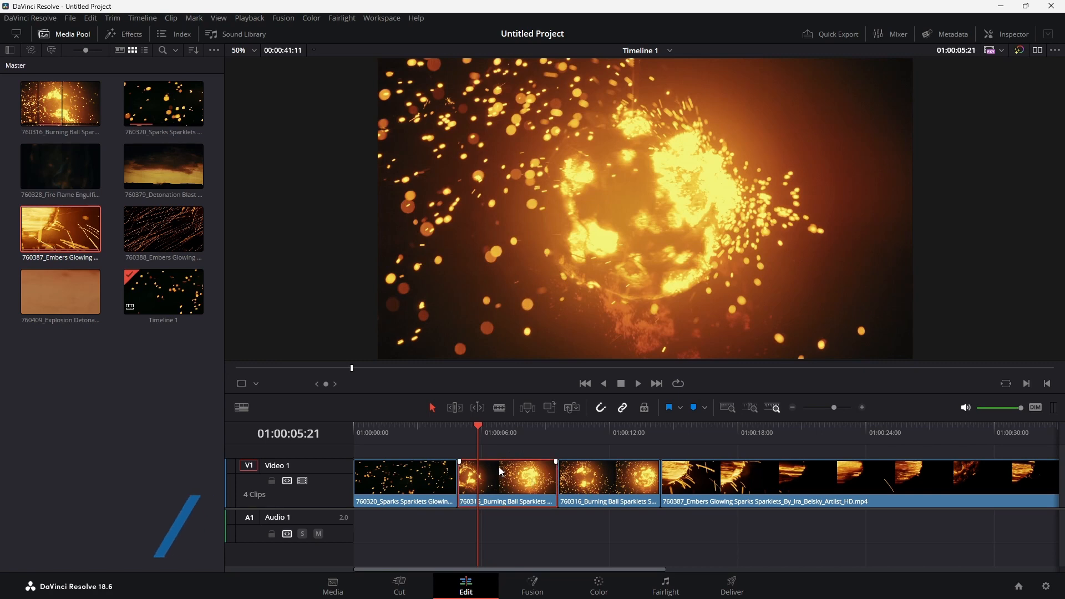
{"action": "key", "text": "BackSpace"}
{"action": "left_click", "coordinate": [498, 467]}
{"action": "key", "text": "BackSpace"}
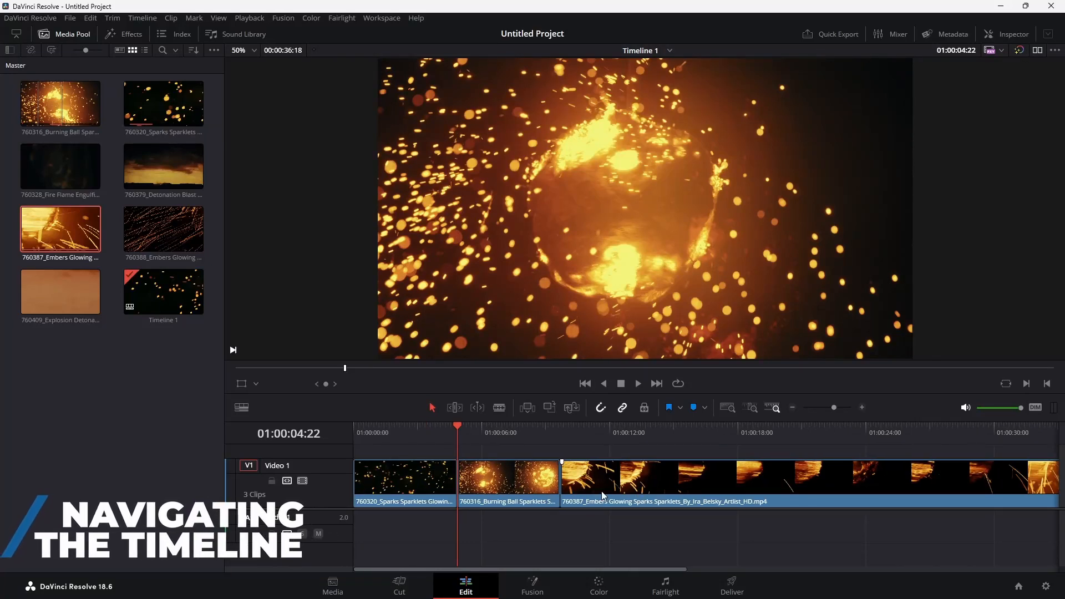
Look through the whole timeline at different zoom levels until all three clips fit, and try a taller video track
{"action": "scroll", "coordinate": [592, 492], "scroll_direction": "right", "scroll_amount": 2}
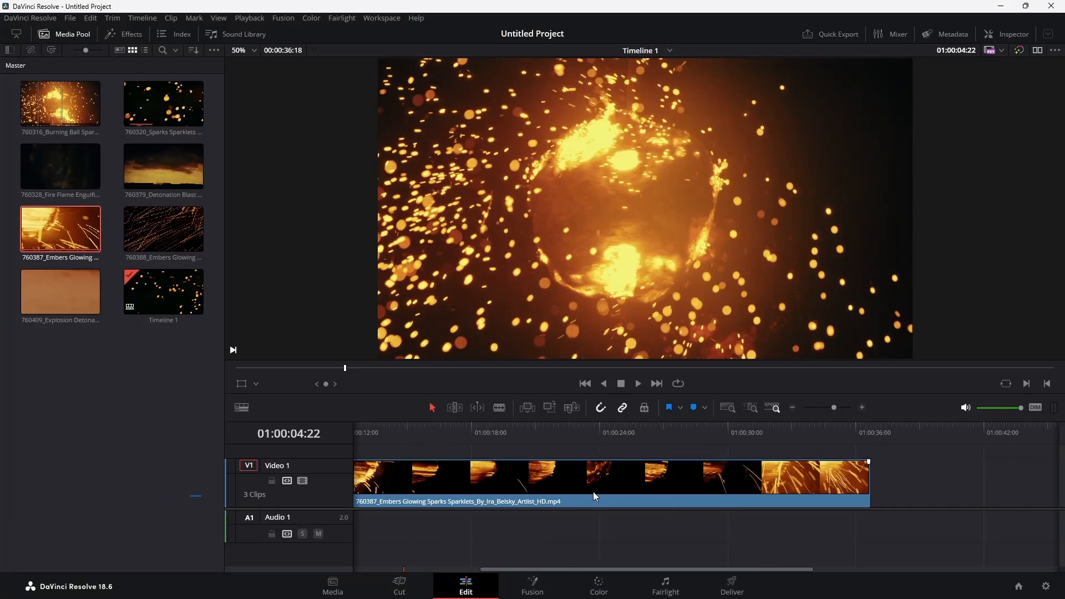
{"action": "scroll", "coordinate": [593, 491], "scroll_direction": "left", "scroll_amount": 2}
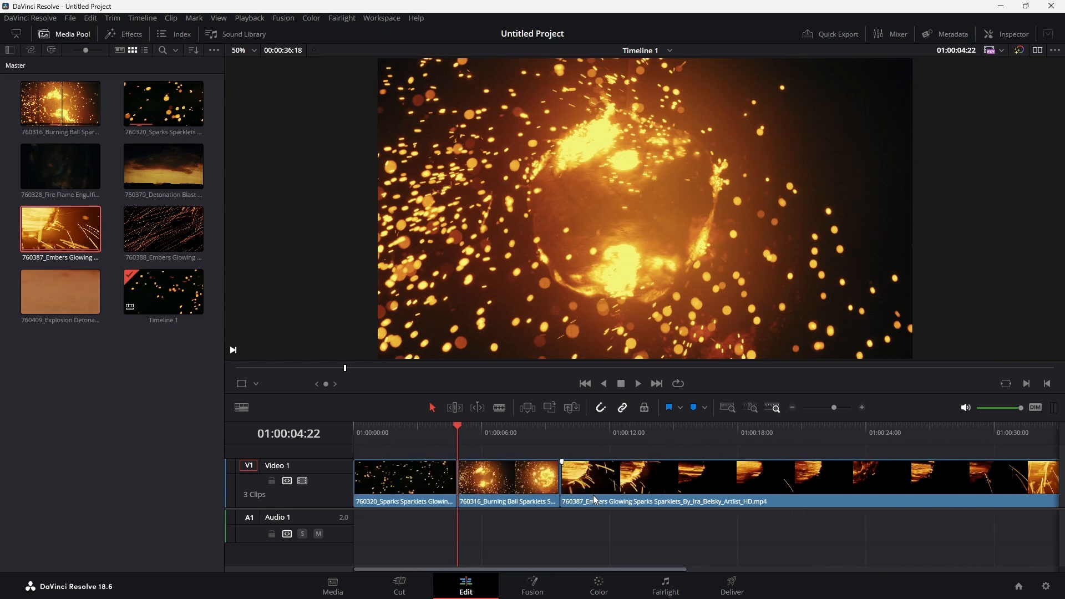
{"action": "scroll", "coordinate": [594, 497], "scroll_direction": "down", "scroll_amount": 5}
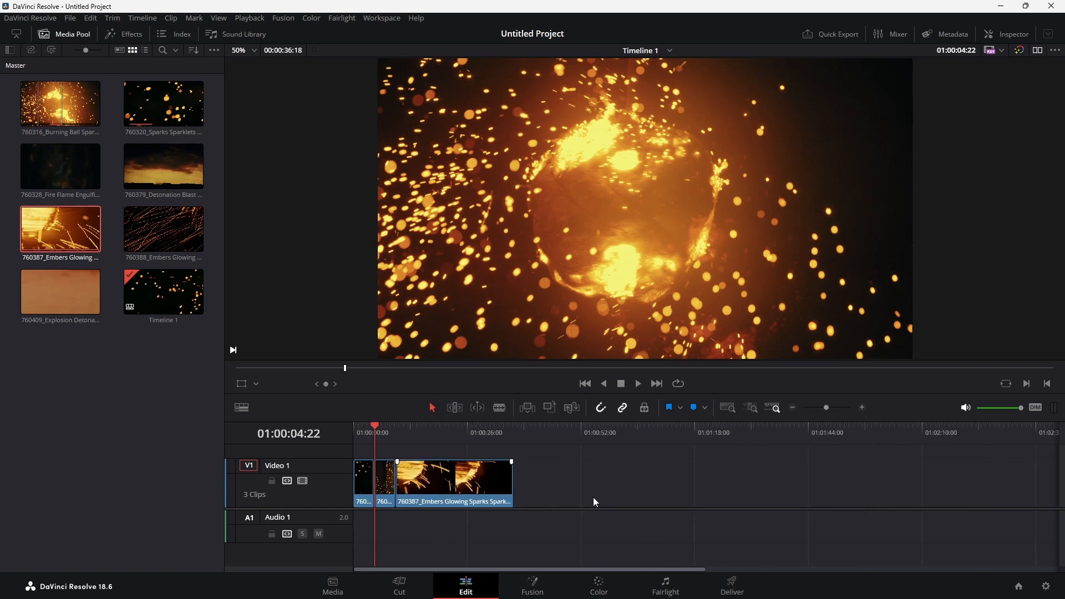
{"action": "scroll", "coordinate": [594, 497], "scroll_direction": "up", "scroll_amount": 2}
{"action": "scroll", "coordinate": [594, 497], "scroll_direction": "up", "scroll_amount": 2}
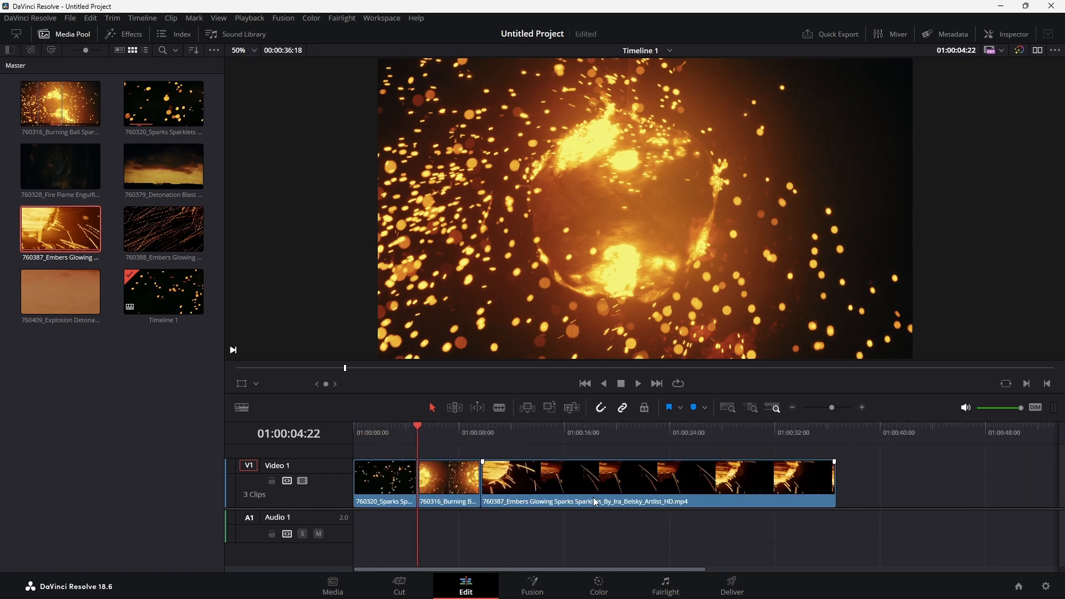
{"action": "scroll", "coordinate": [594, 497], "scroll_direction": "up", "scroll_amount": 3}
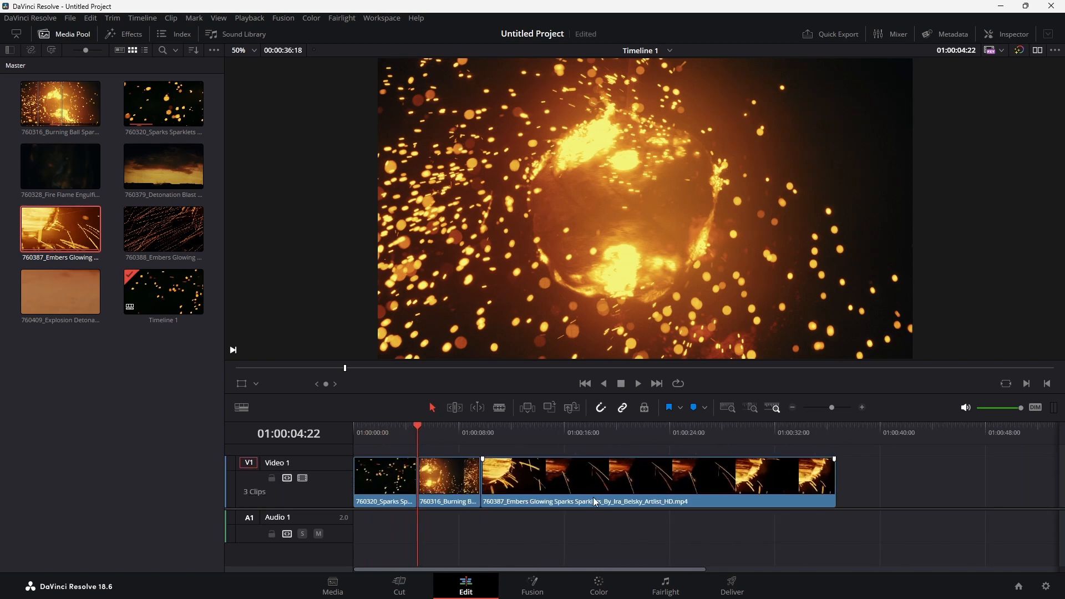
{"action": "scroll", "coordinate": [593, 497], "scroll_direction": "down", "scroll_amount": 2}
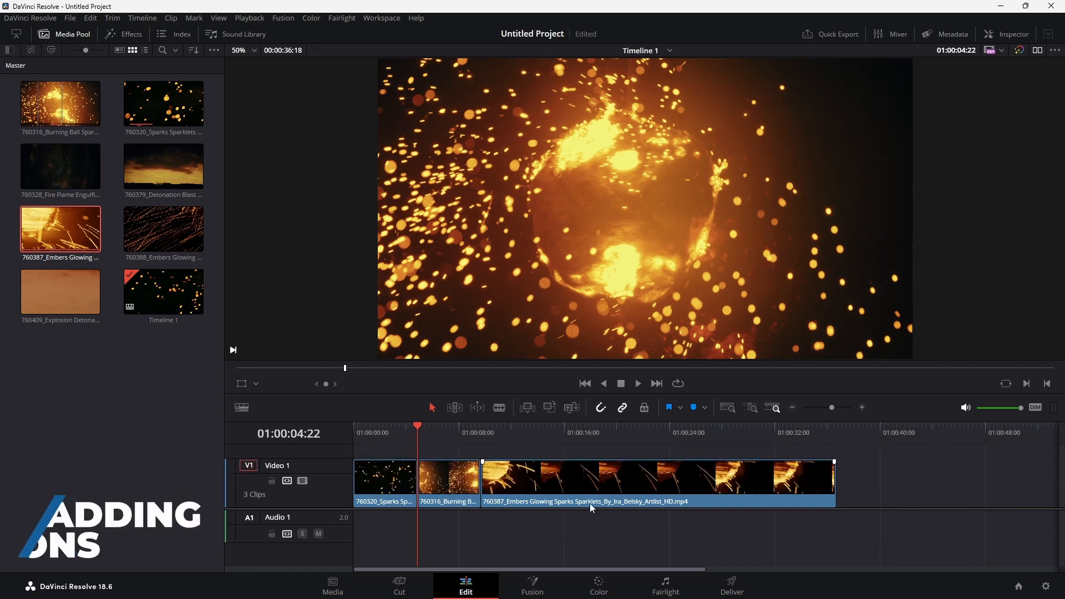
Visit the start of the third clip and play the timeline across the cut between the first two clips
{"action": "key", "text": "Down"}
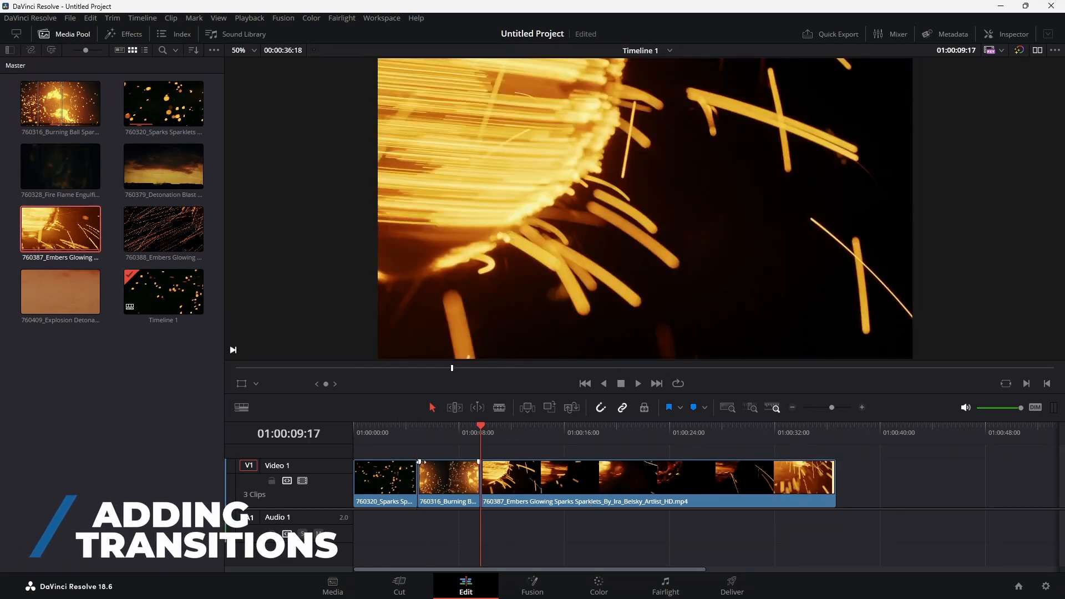
{"action": "left_click_drag", "start_coordinate": [411, 435], "coordinate": [403, 426]}
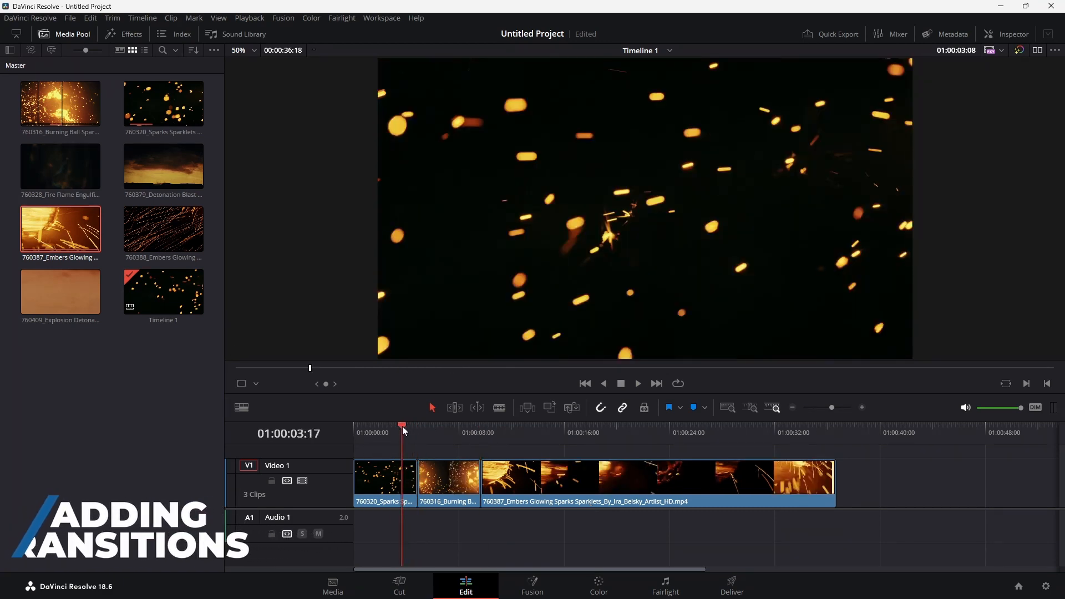
{"action": "key", "text": "space"}
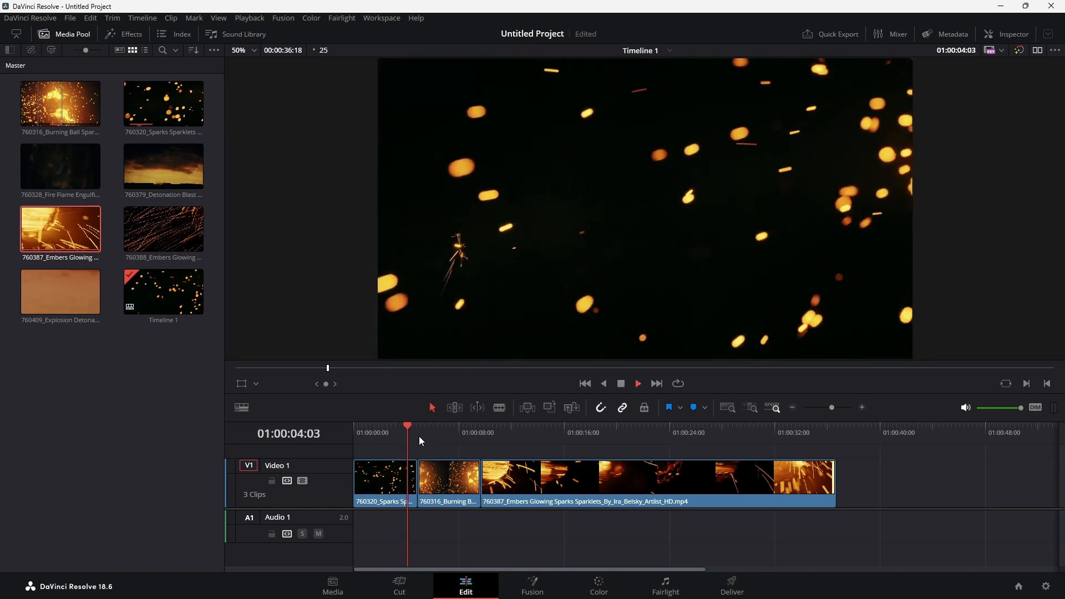
Browse the video transitions and apply an Additive Dissolve at the cut between the first two clips
{"action": "left_click", "coordinate": [118, 33]}
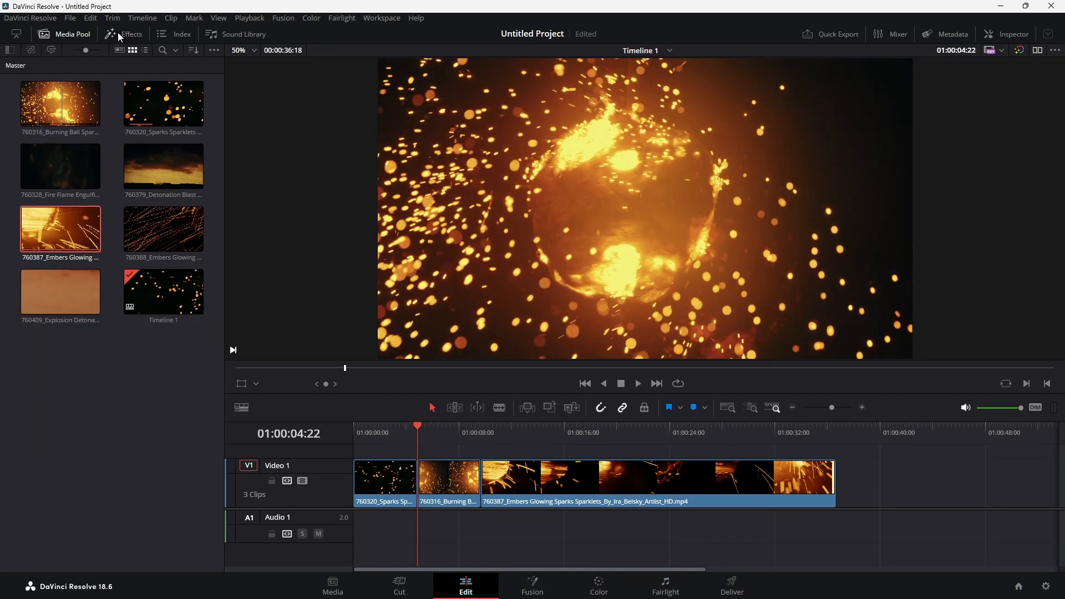
{"action": "left_click", "coordinate": [119, 34]}
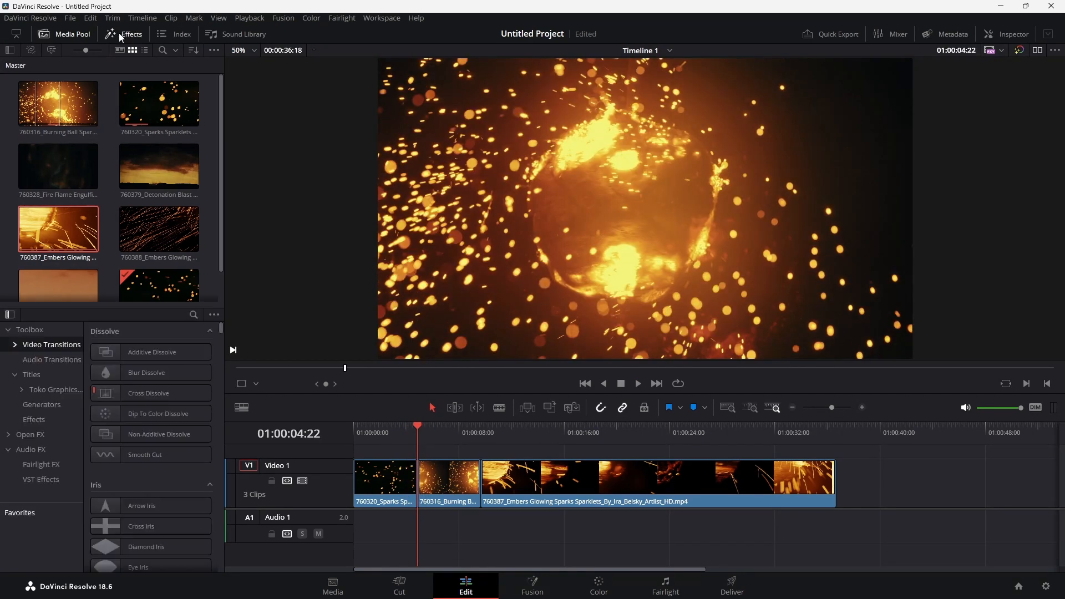
{"action": "left_click", "coordinate": [18, 375]}
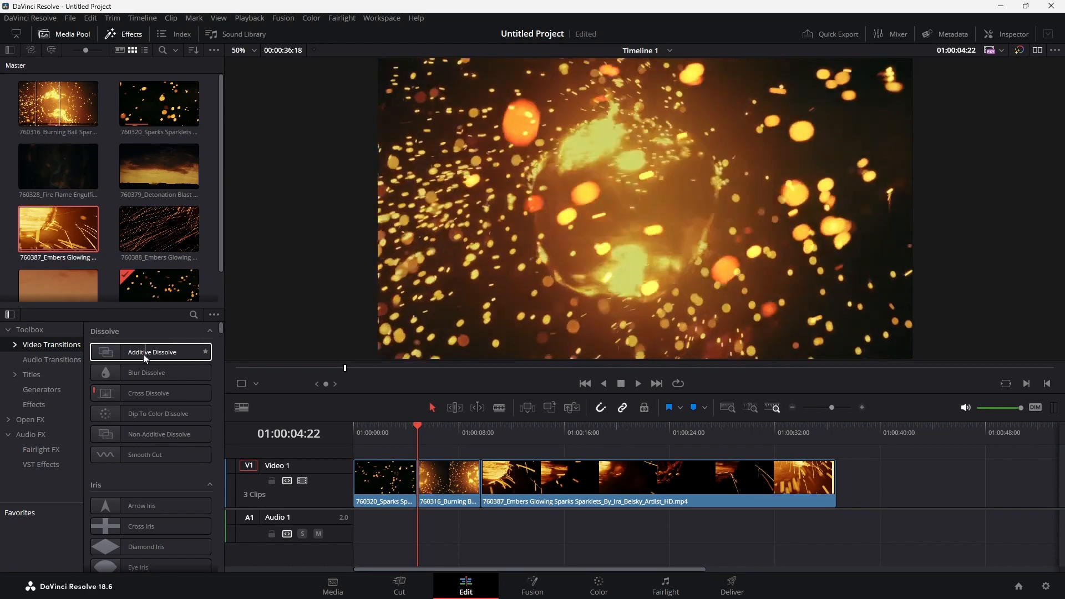
{"action": "scroll", "coordinate": [148, 355], "scroll_direction": "down", "scroll_amount": 2}
{"action": "scroll", "coordinate": [148, 355], "scroll_direction": "down", "scroll_amount": 10}
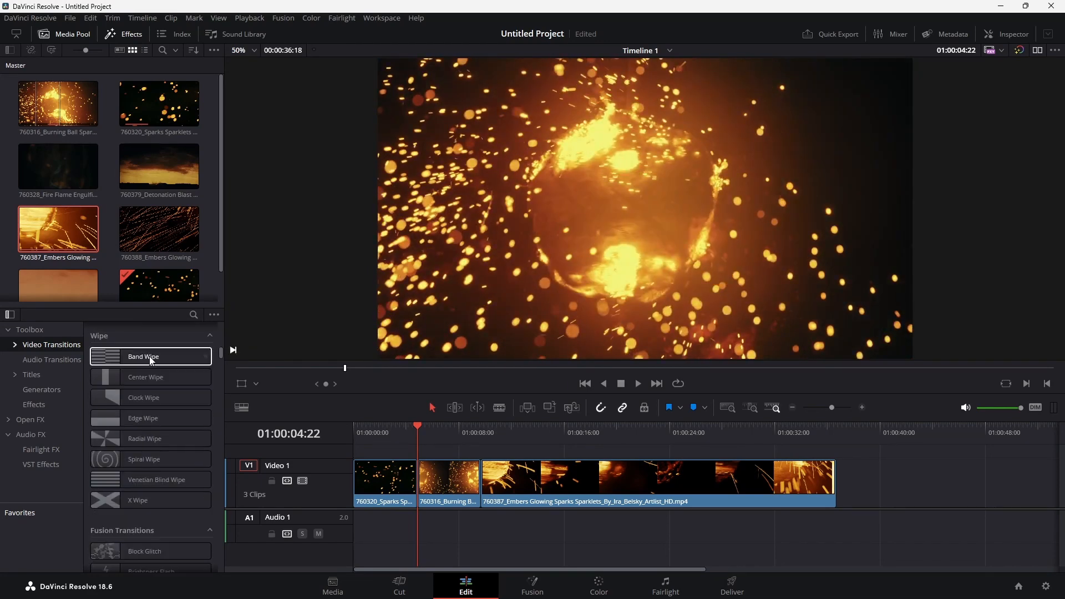
{"action": "scroll", "coordinate": [149, 358], "scroll_direction": "up", "scroll_amount": 12}
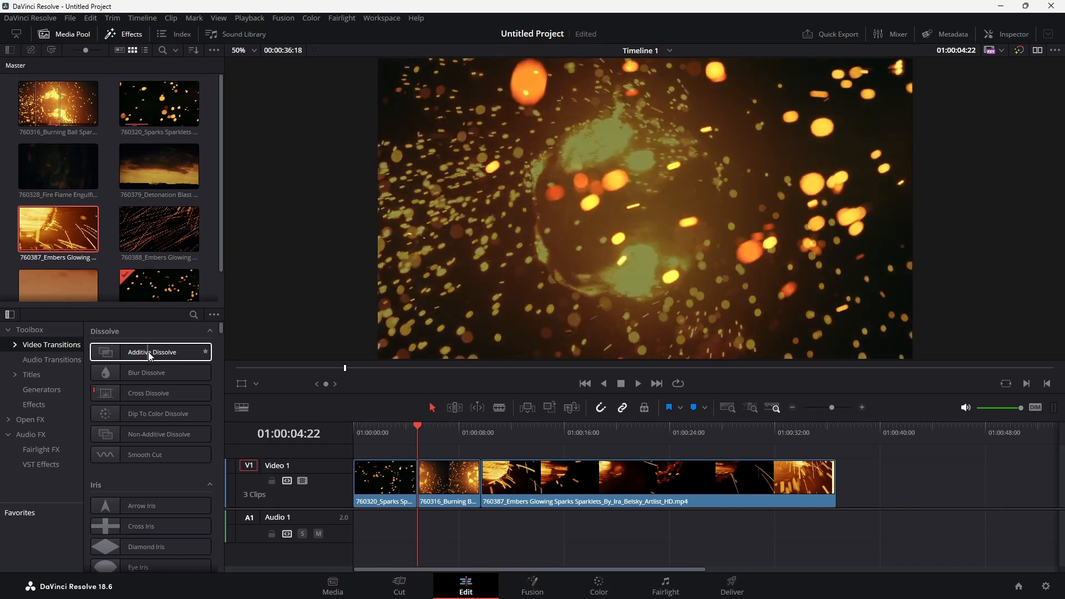
{"action": "left_click_drag", "start_coordinate": [135, 352], "coordinate": [416, 472]}
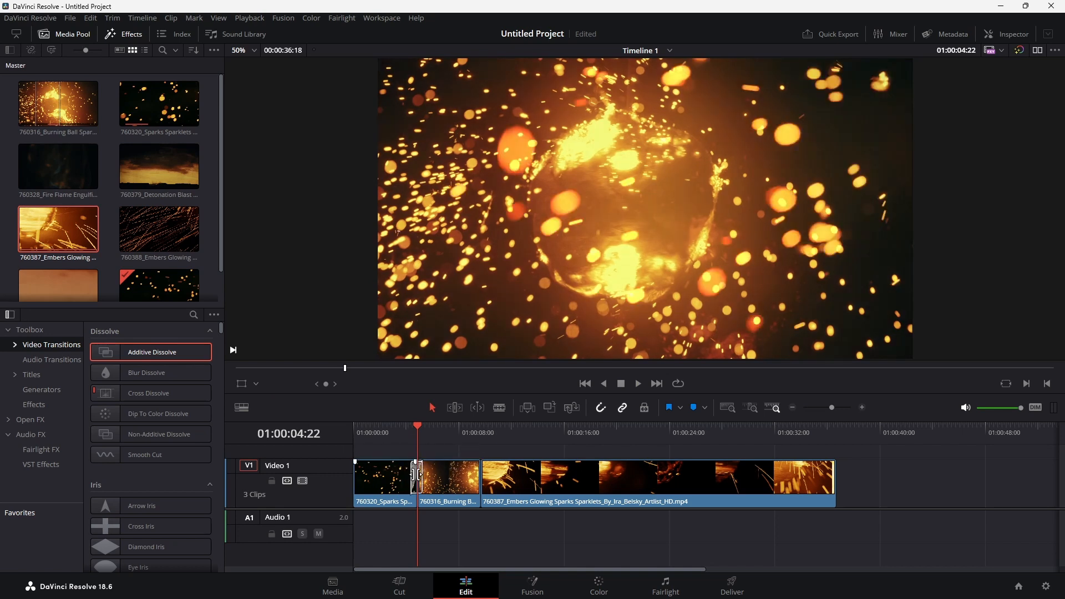
Play the timeline across the dissolve between the first two clips, starting from about 01:00:03:07
{"action": "left_click", "coordinate": [414, 424]}
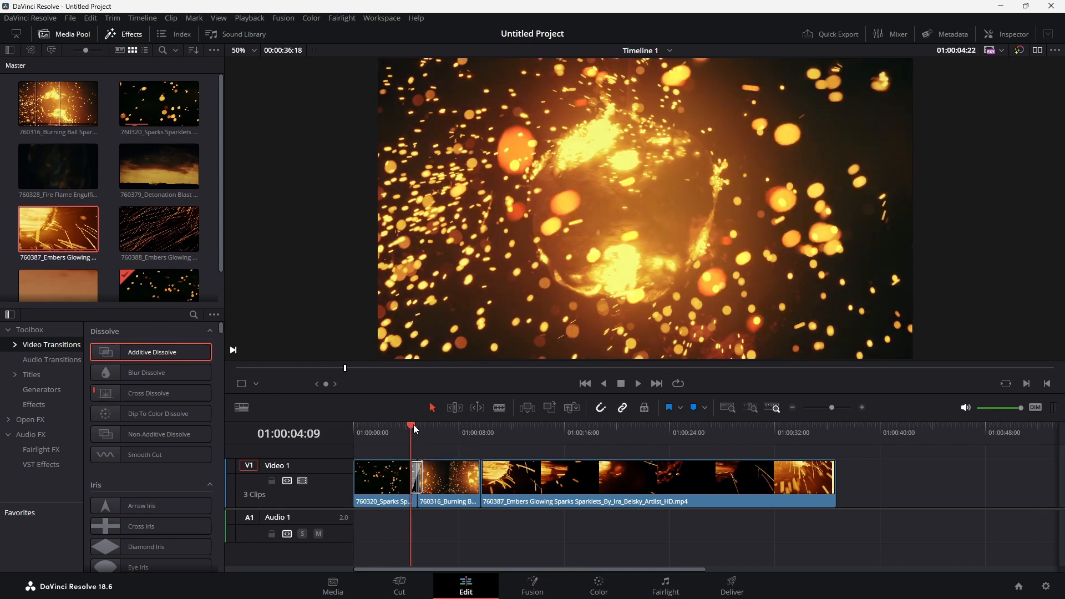
{"action": "left_click_drag", "start_coordinate": [414, 425], "coordinate": [397, 427]}
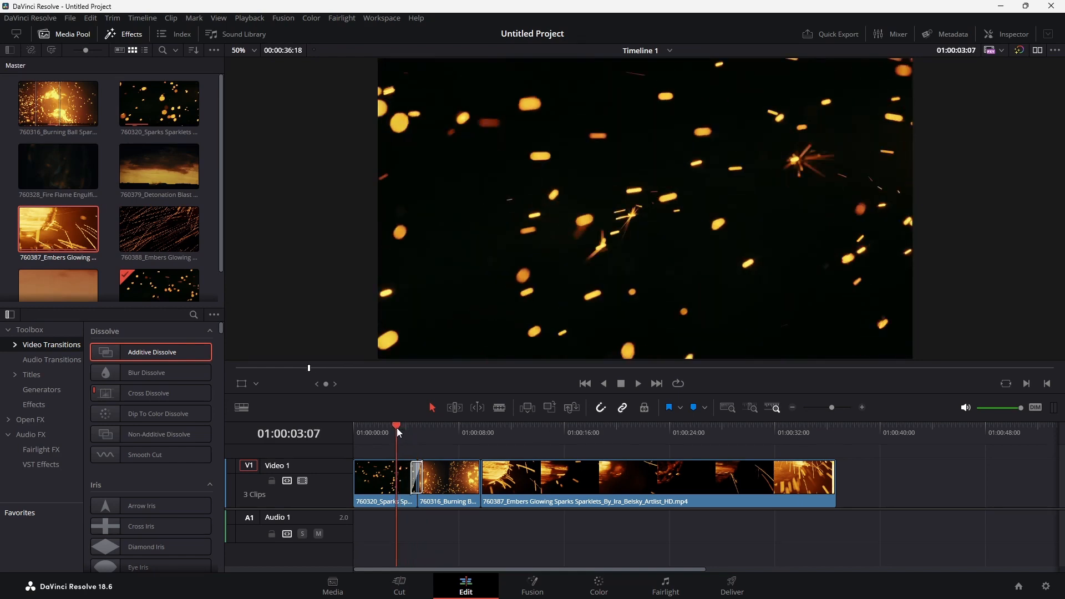
{"action": "key", "text": "space"}
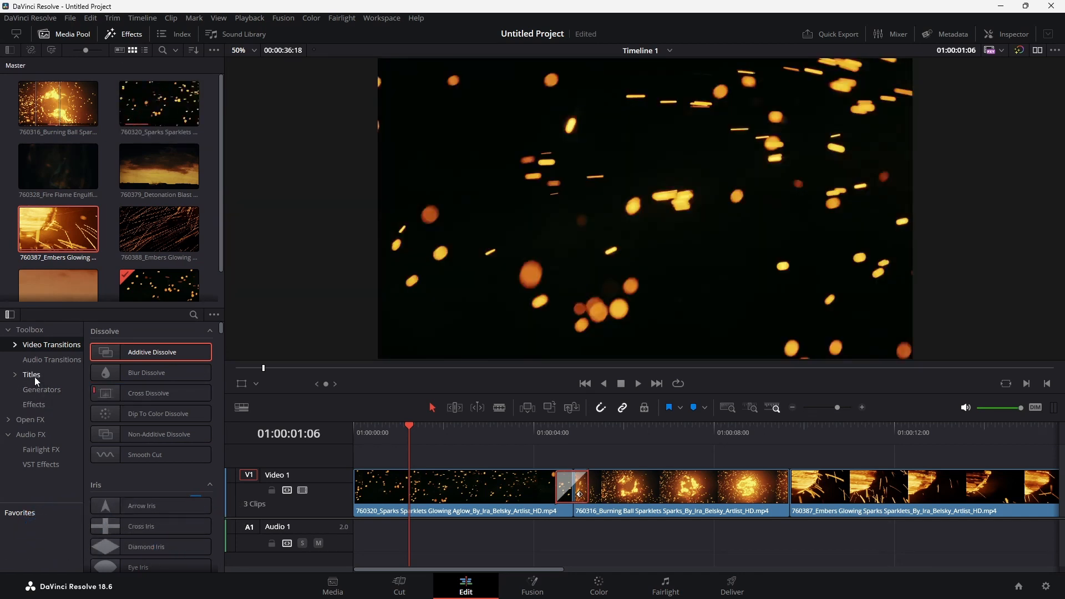
Add a basic Text title on a new video track above the first two clips and select it
{"action": "left_click", "coordinate": [36, 379]}
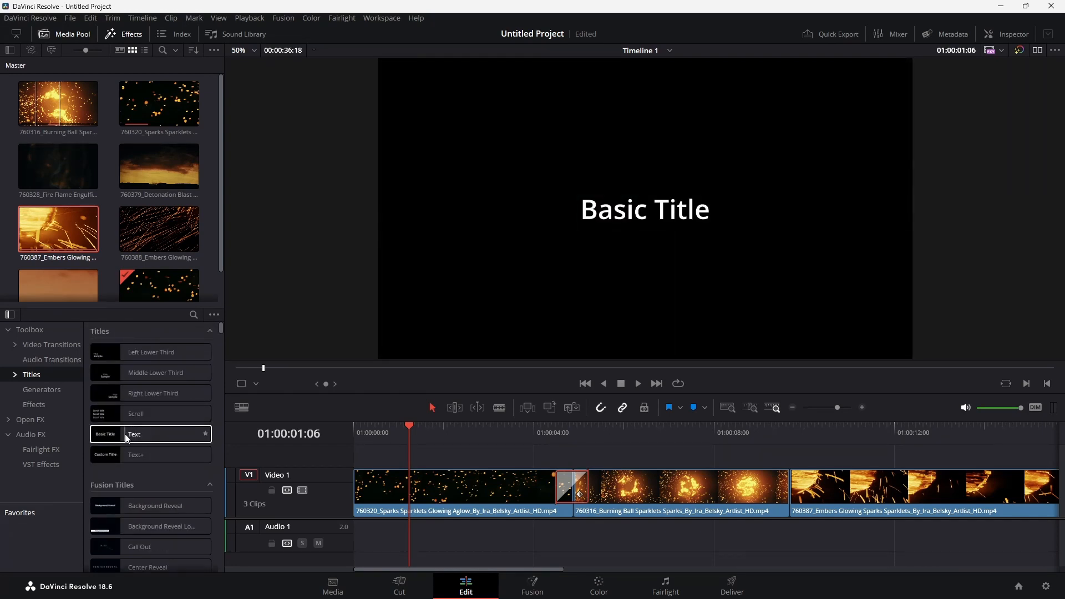
{"action": "left_click_drag", "start_coordinate": [126, 436], "coordinate": [453, 429]}
{"action": "left_click", "coordinate": [565, 451]}
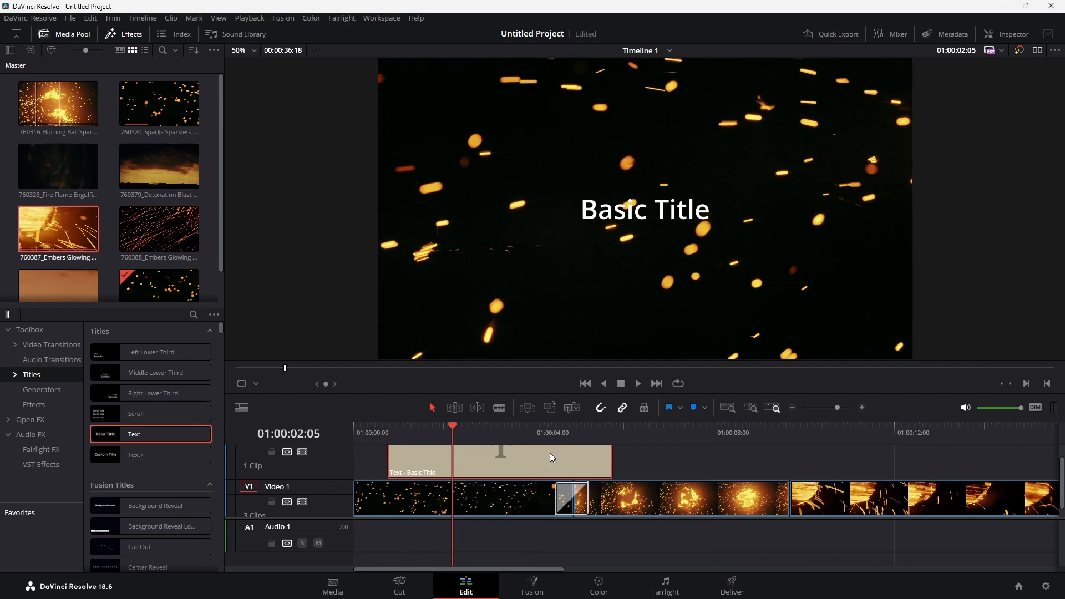
Inspect the title clip and replace its text with "Subscribe!"
{"action": "left_click", "coordinate": [1009, 33]}
{"action": "triple_click", "coordinate": [920, 146]}
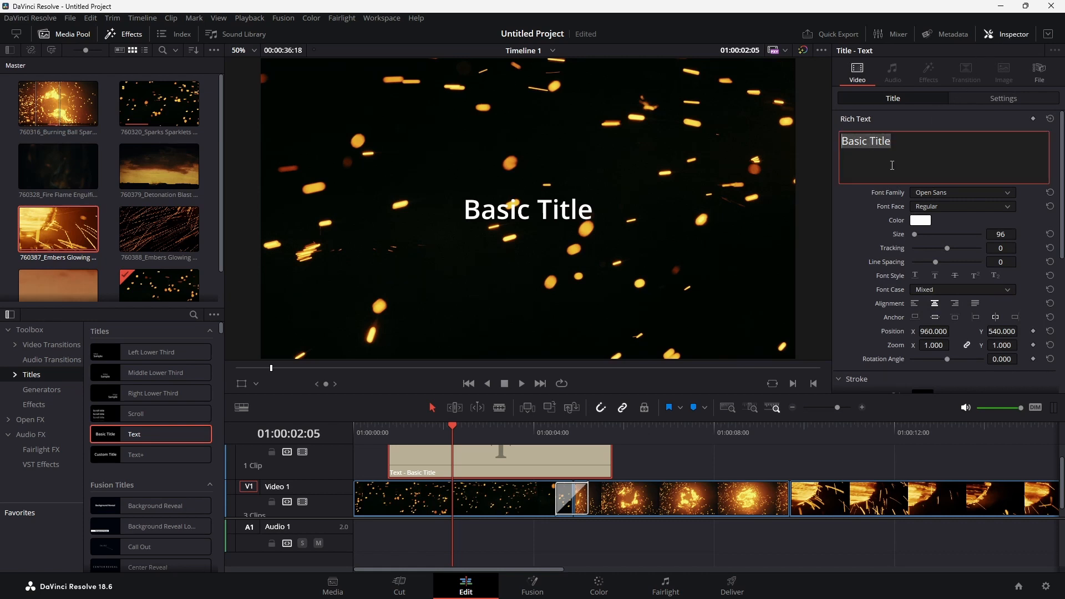
{"action": "key", "text": "BackSpace"}
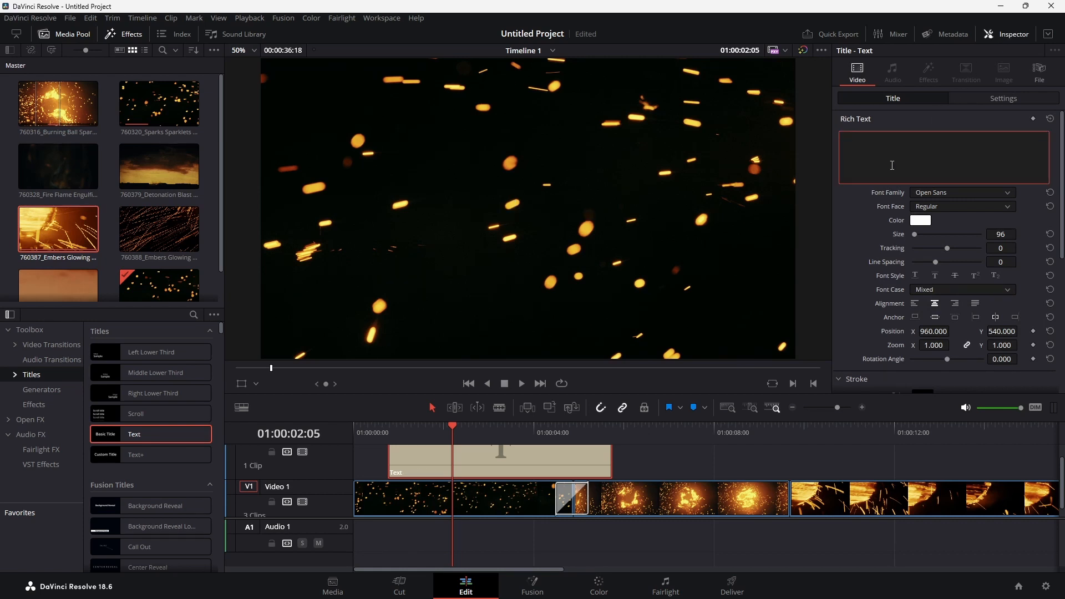
{"action": "type", "text": "D"}
{"action": "key", "text": "BackSpace"}
{"action": "type", "text": "Subscribe!"}
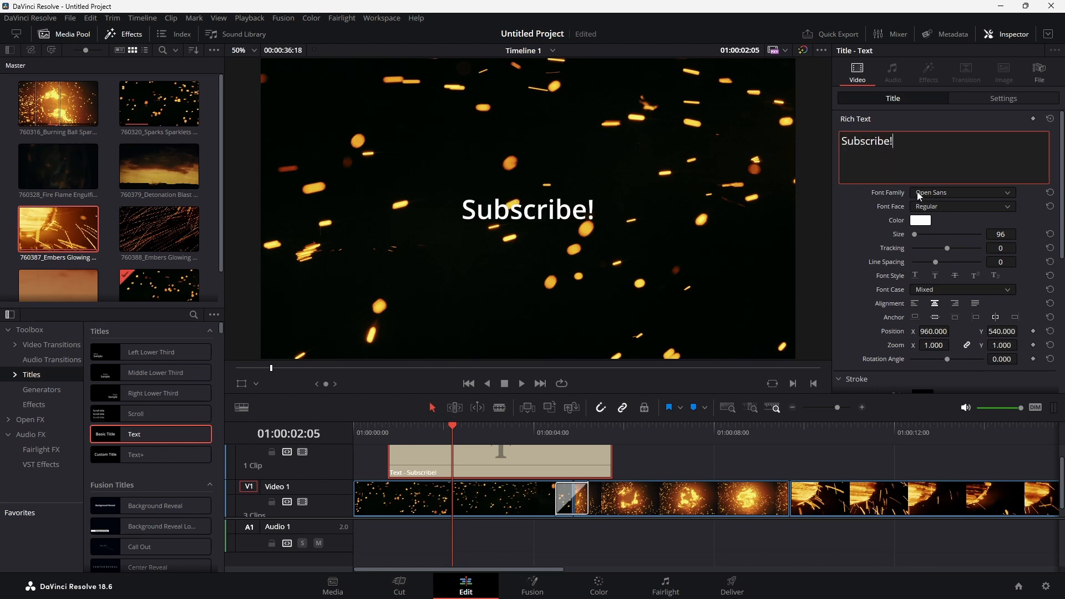
Set the title's font family to Bebas Neue and its size to 401
{"action": "left_click", "coordinate": [921, 194]}
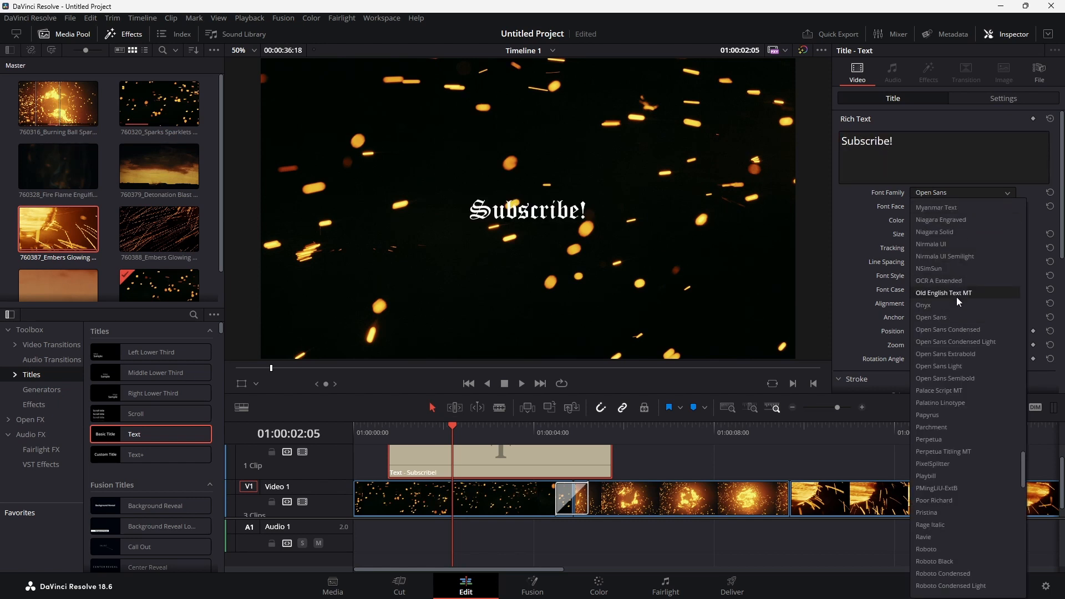
{"action": "left_click_drag", "start_coordinate": [916, 233], "coordinate": [921, 233]}
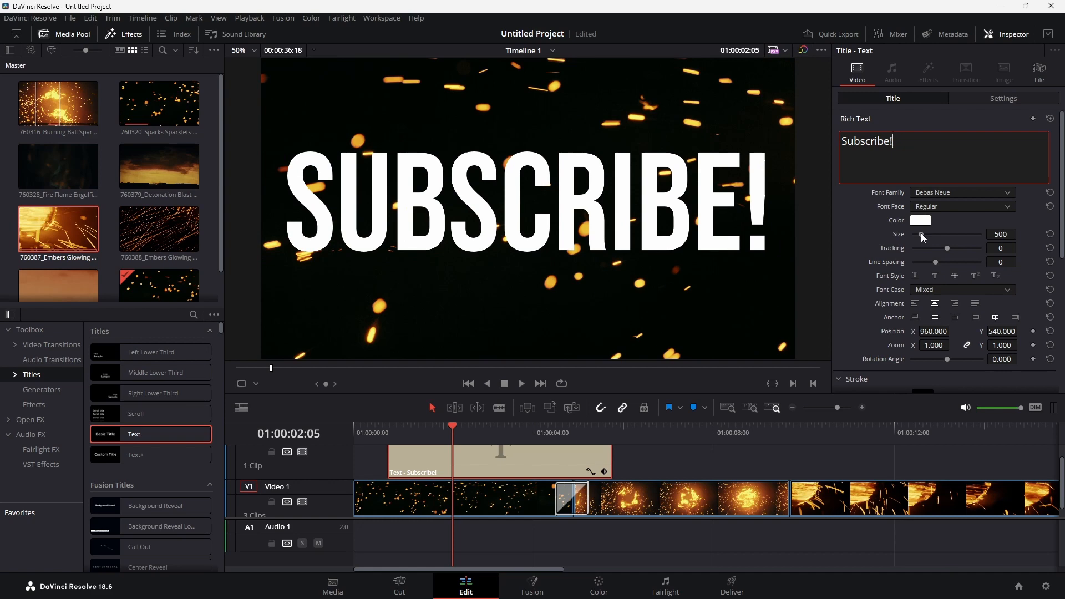
{"action": "left_click", "coordinate": [915, 220]}
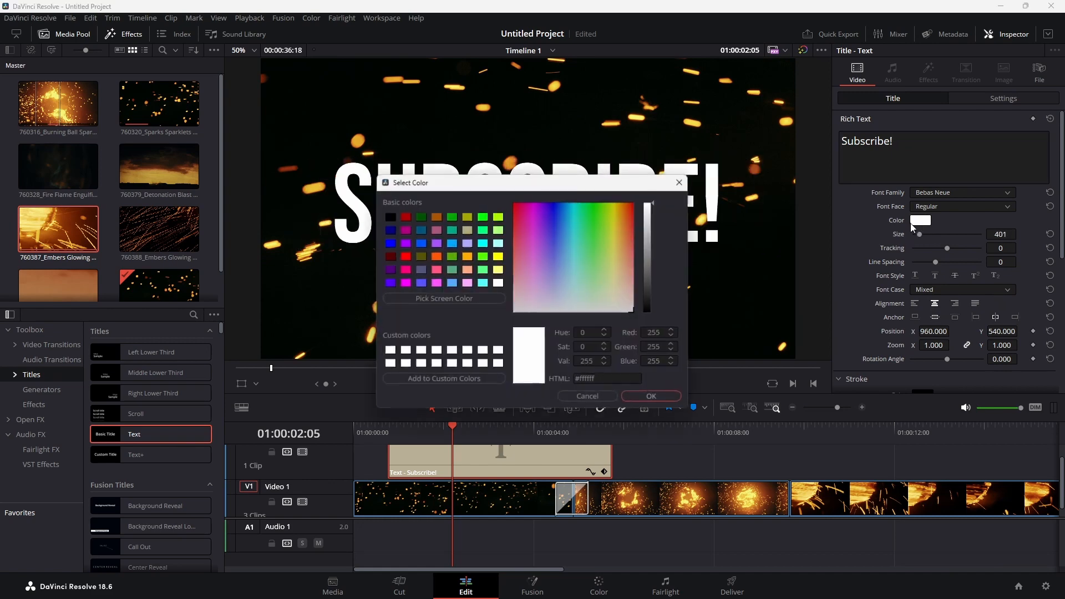
{"action": "left_click", "coordinate": [584, 212]}
{"action": "left_click_drag", "start_coordinate": [584, 212], "coordinate": [568, 221]}
Set the title's tracking to -2 and try the first two font style options on and off
{"action": "mouse_move", "coordinate": [946, 249]}
{"action": "left_mouse_down"}
{"action": "mouse_move", "coordinate": [931, 248]}
{"action": "mouse_move", "coordinate": [945, 249]}
{"action": "left_mouse_up"}
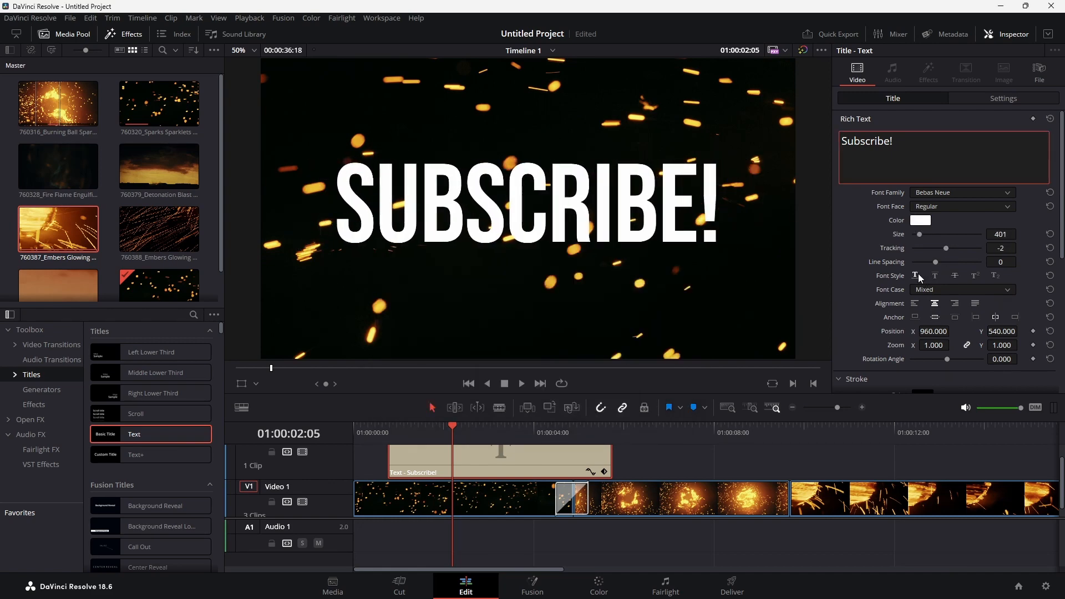
{"action": "left_click", "coordinate": [917, 277]}
{"action": "left_click", "coordinate": [916, 277]}
{"action": "left_click", "coordinate": [935, 275]}
{"action": "left_click", "coordinate": [934, 275]}
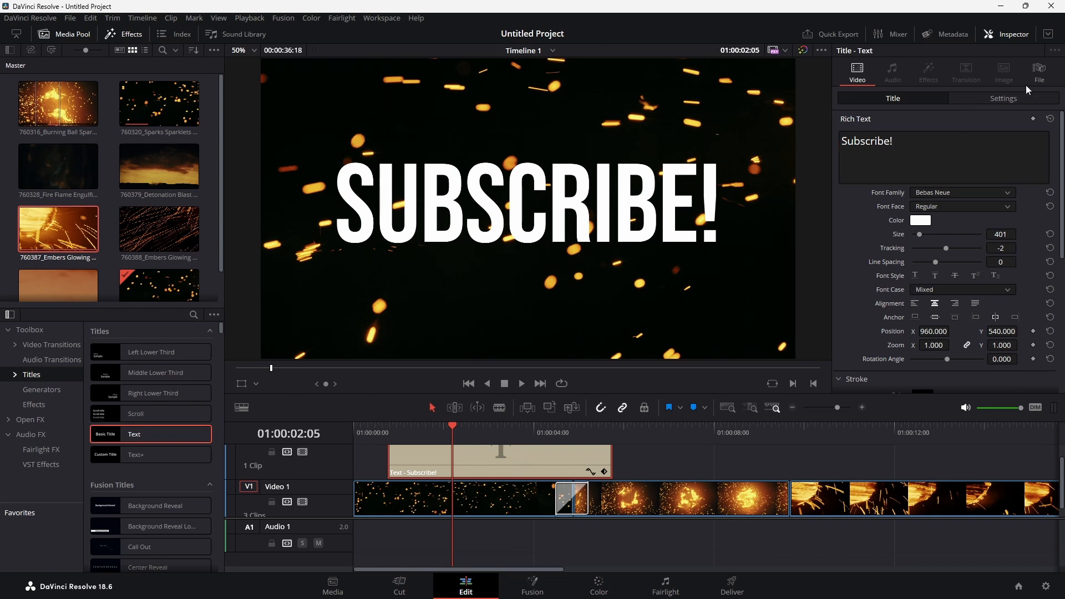
Show the title's transform and cropping settings and try repositioning the title directly in the viewer
{"action": "left_click", "coordinate": [1004, 99]}
{"action": "left_click", "coordinate": [939, 99]}
{"action": "left_click", "coordinate": [956, 102]}
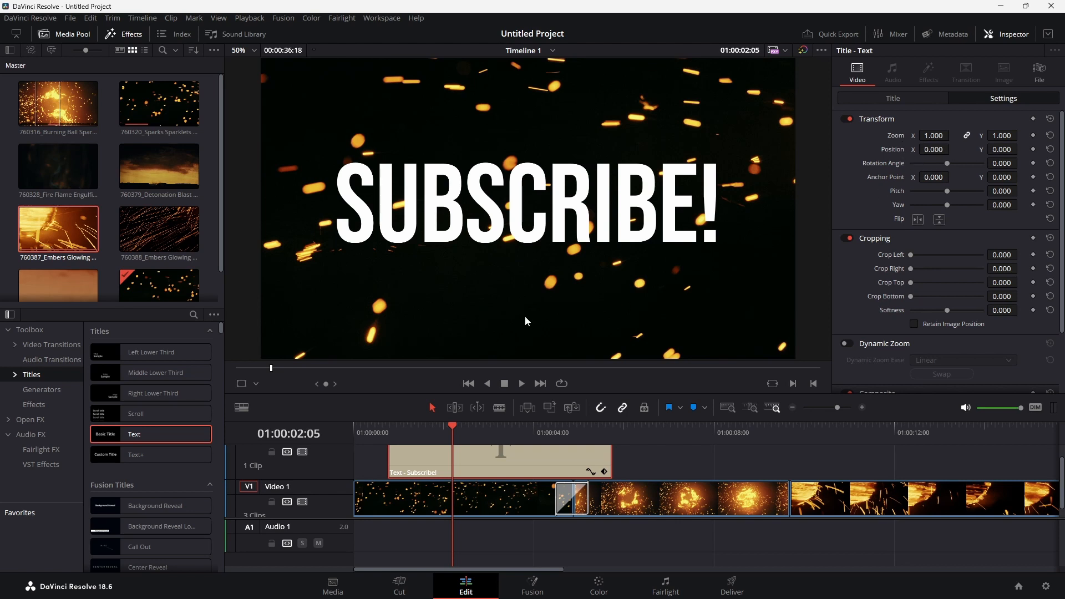
{"action": "left_click", "coordinate": [244, 385]}
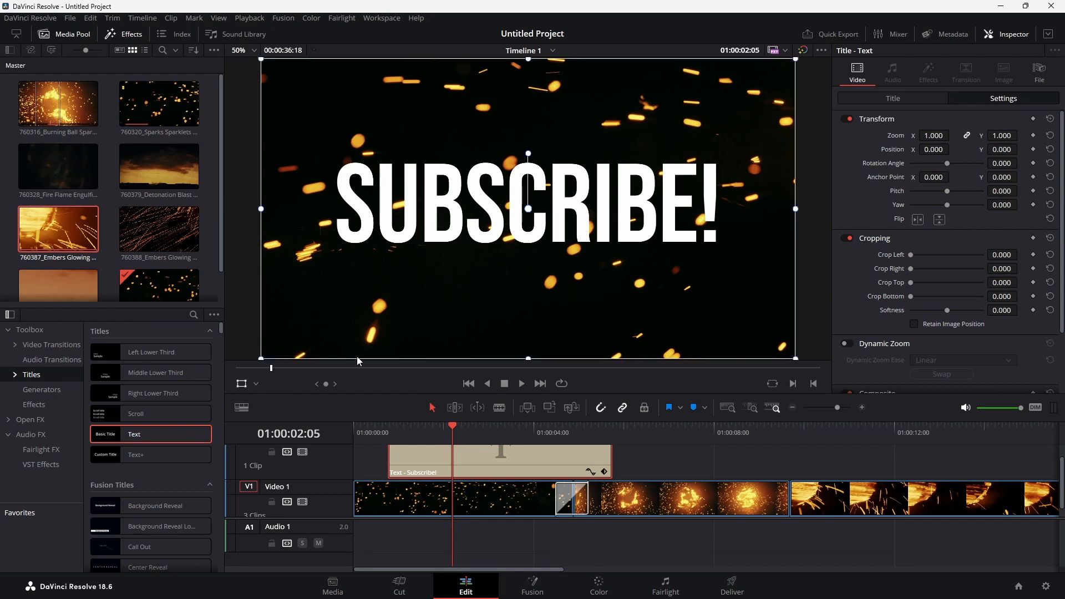
{"action": "mouse_move", "coordinate": [460, 297]}
{"action": "left_mouse_down"}
{"action": "mouse_move", "coordinate": [427, 303]}
{"action": "mouse_move", "coordinate": [401, 354]}
{"action": "mouse_move", "coordinate": [429, 401]}
{"action": "mouse_move", "coordinate": [402, 398]}
{"action": "mouse_move", "coordinate": [464, 317]}
{"action": "mouse_move", "coordinate": [457, 304]}
{"action": "left_mouse_up"}
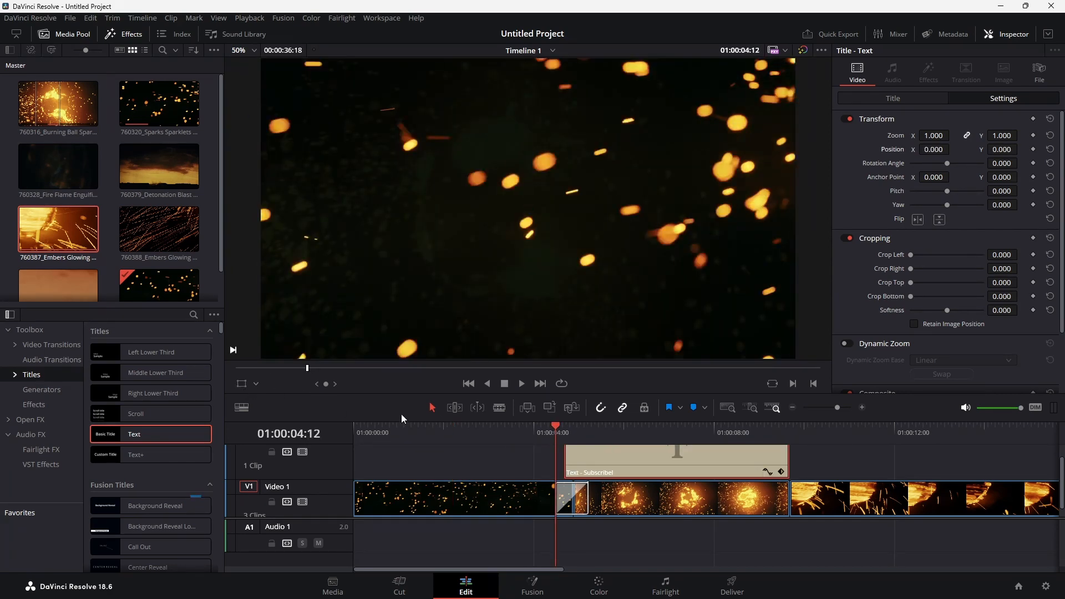
Scrub the timeline to 01:00:06:06 to preview the title over the Burning Ball clip
{"action": "left_click", "coordinate": [566, 435]}
{"action": "left_click_drag", "start_coordinate": [566, 435], "coordinate": [634, 427]}
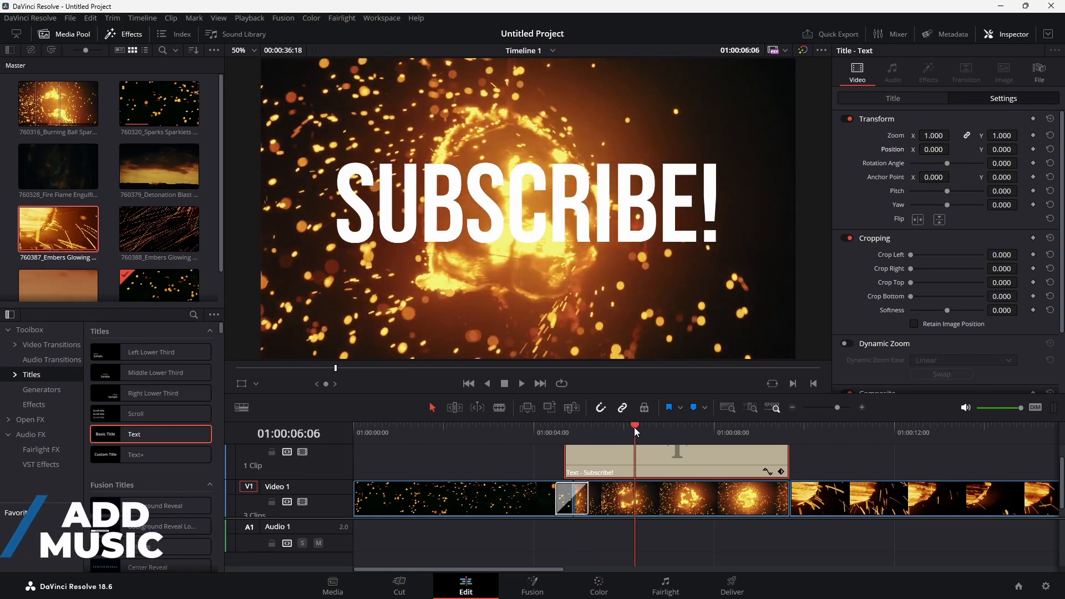
Import the Hourglass MP3 music track from the Cinematic folder into the media pool
{"action": "left_click", "coordinate": [108, 174]}
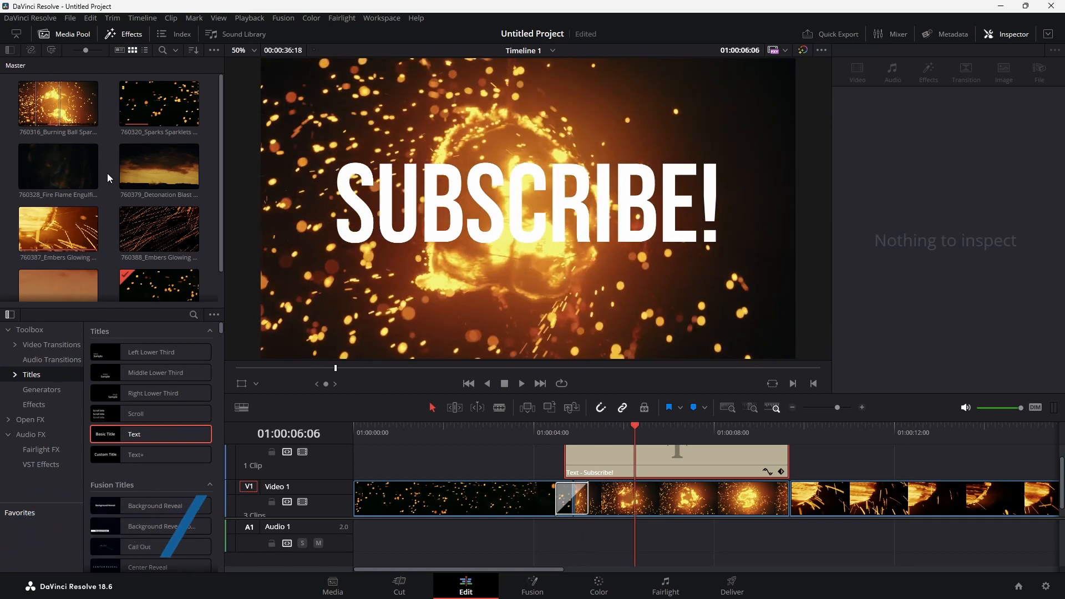
{"action": "right_click", "coordinate": [107, 174]}
{"action": "left_click", "coordinate": [175, 266]}
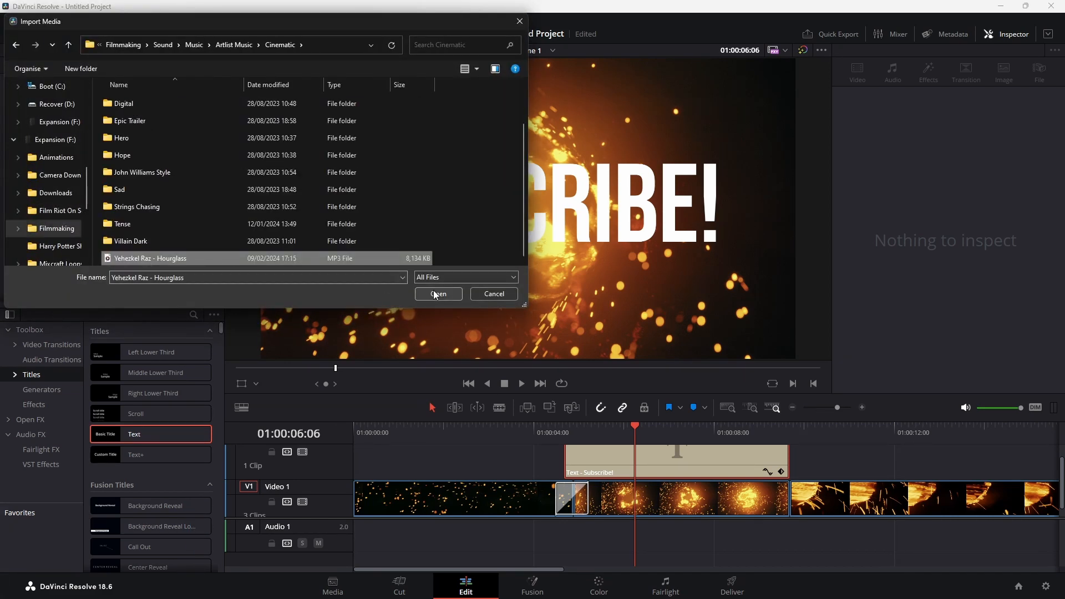
{"action": "left_click", "coordinate": [437, 294]}
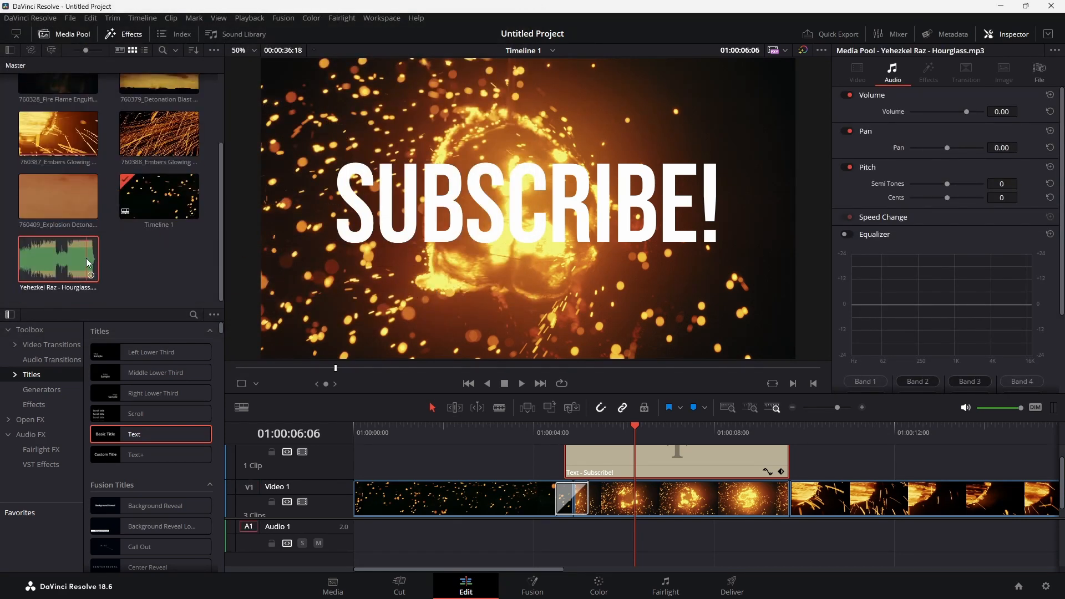
Place the Hourglass music on Audio 1 from the start of the timeline and scrub to 01:00:02:14
{"action": "left_click_drag", "start_coordinate": [73, 258], "coordinate": [360, 536]}
{"action": "left_click_drag", "start_coordinate": [388, 440], "coordinate": [469, 439]}
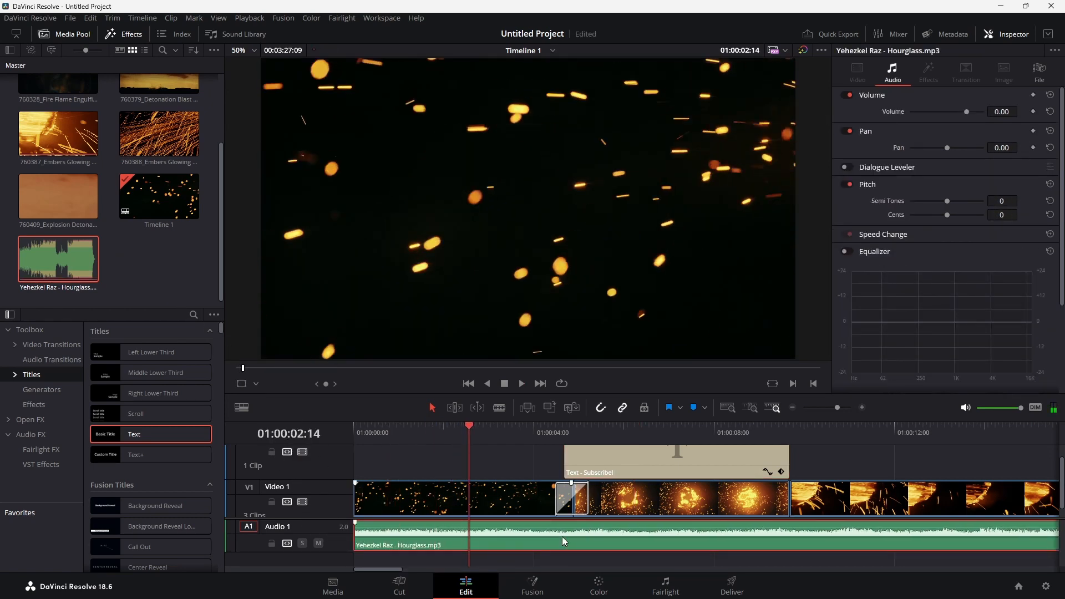
Trim the opening off the Hourglass music and delete the part that extends past the last video clip
{"action": "scroll", "coordinate": [560, 538], "scroll_direction": "down", "scroll_amount": 5}
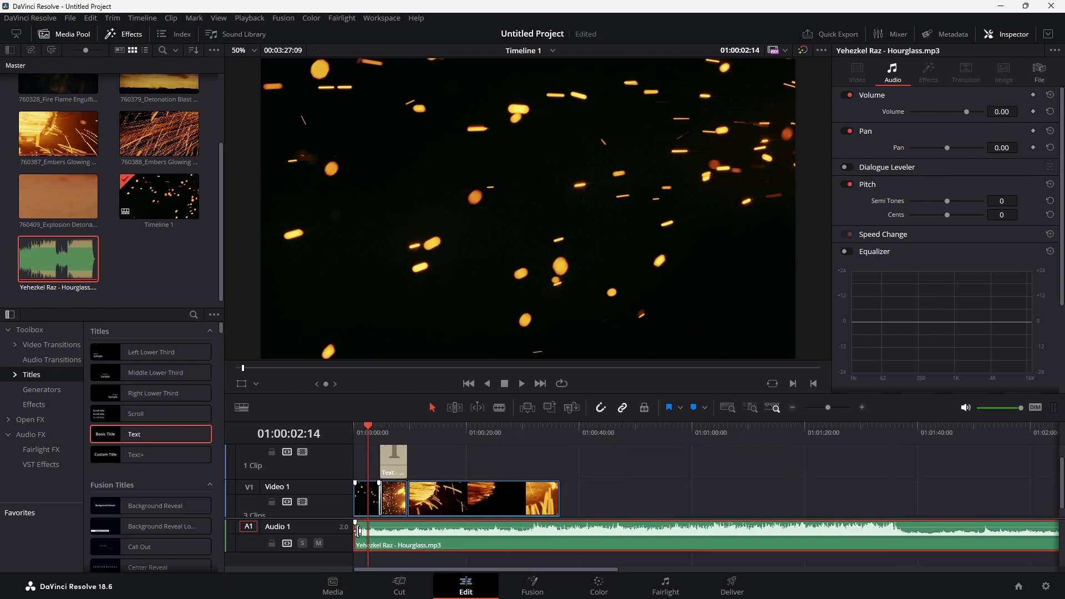
{"action": "left_click_drag", "start_coordinate": [356, 537], "coordinate": [438, 528]}
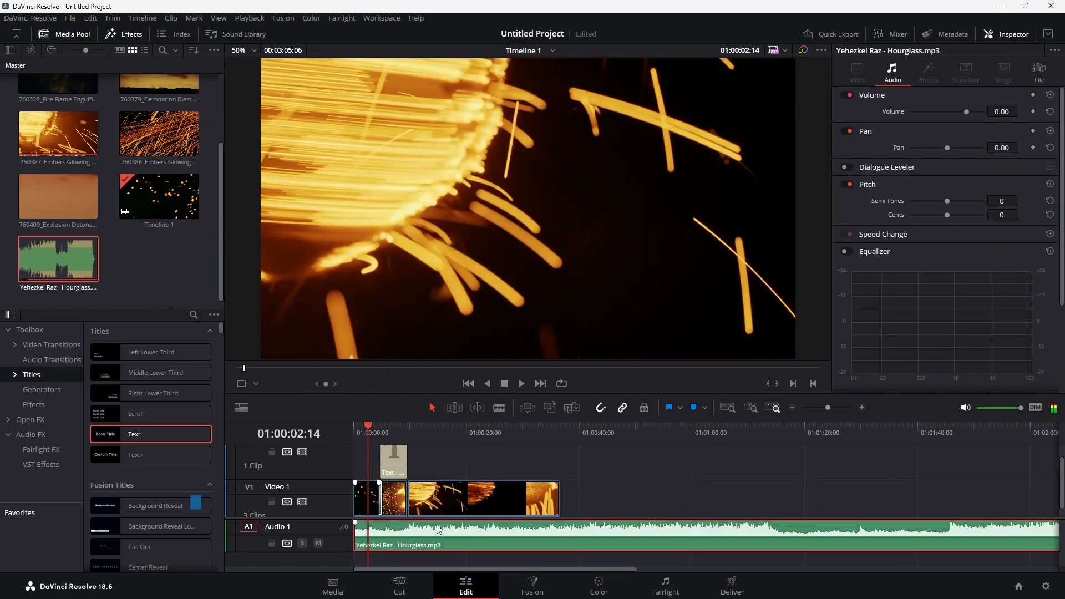
{"action": "key", "text": "Delete"}
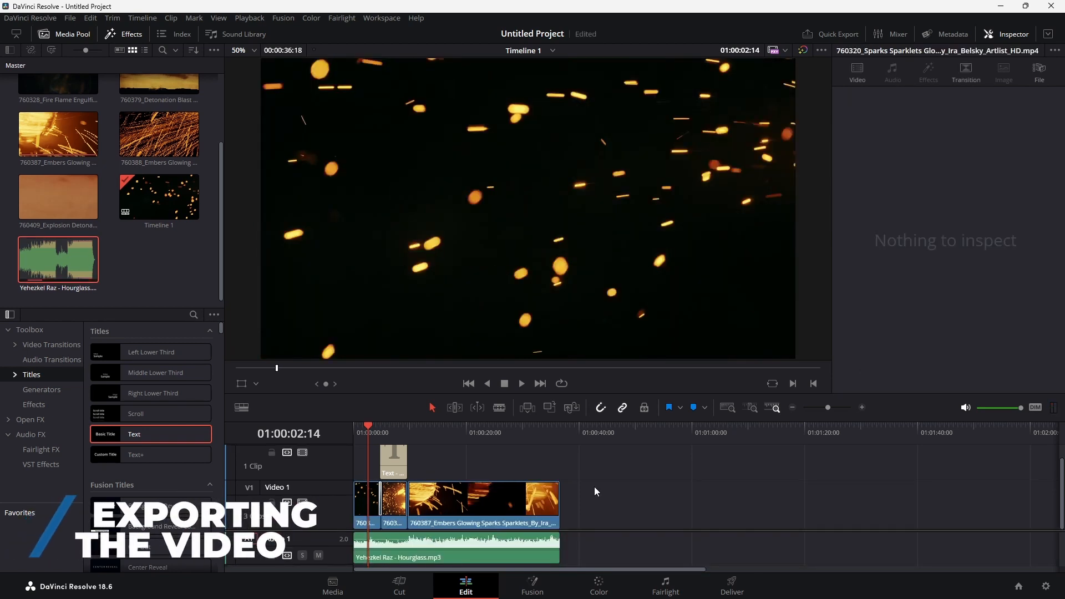
Switch to the delivery page, name the render file Editing Example 2 and choose its save location
{"action": "left_click", "coordinate": [729, 585]}
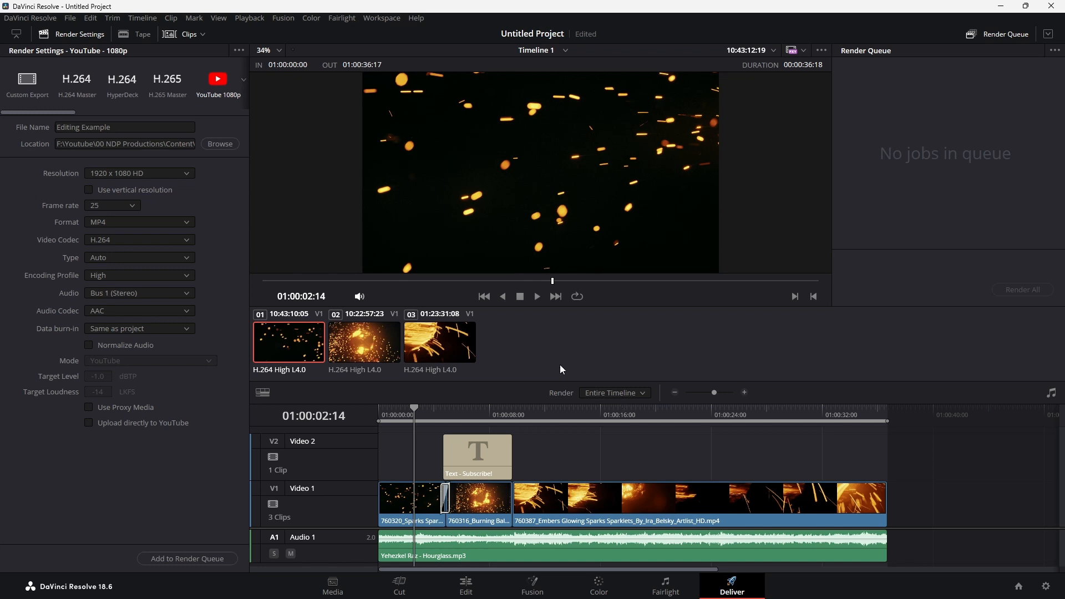
{"action": "left_click_drag", "start_coordinate": [123, 130], "coordinate": [46, 121]}
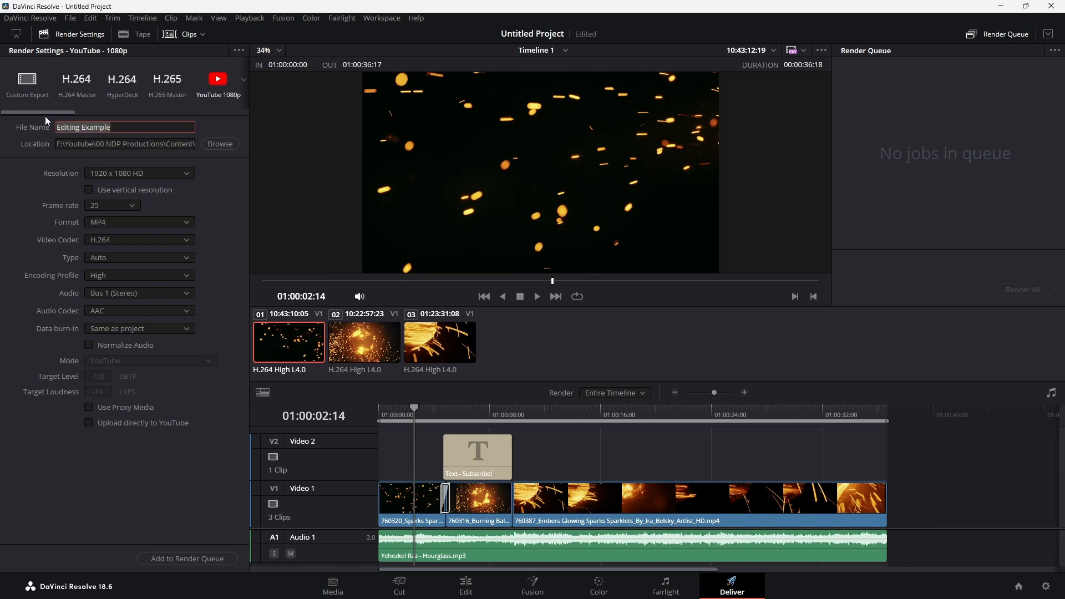
{"action": "key", "text": "ctrl+x"}
{"action": "key", "text": "ctrl+v"}
{"action": "left_click", "coordinate": [220, 144]}
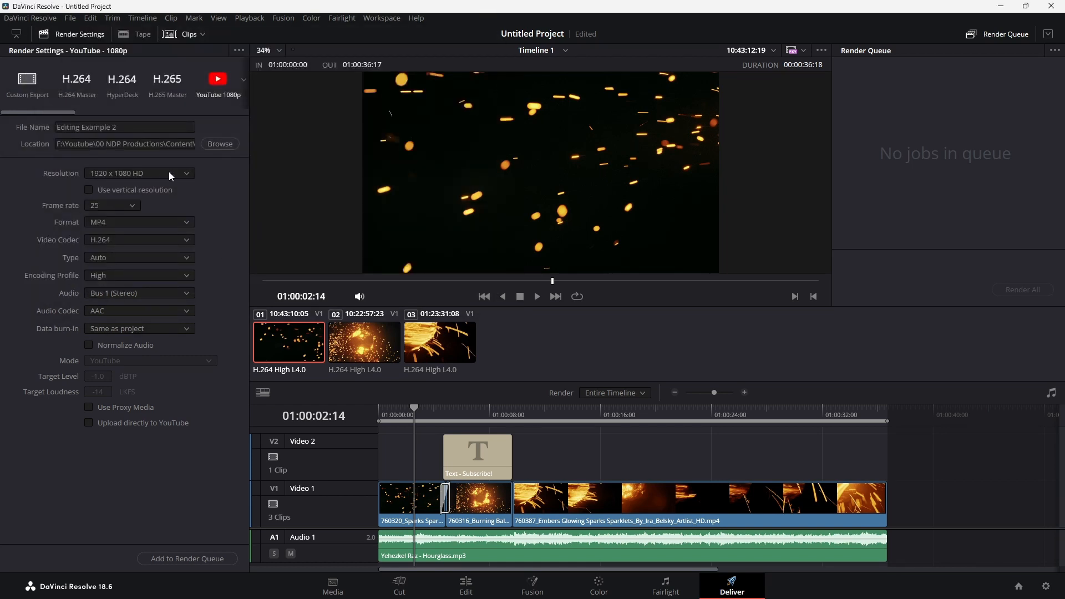
Check the available render resolutions, keep 1920 x 1080 HD and add the timeline to the render queue
{"action": "left_click", "coordinate": [187, 175]}
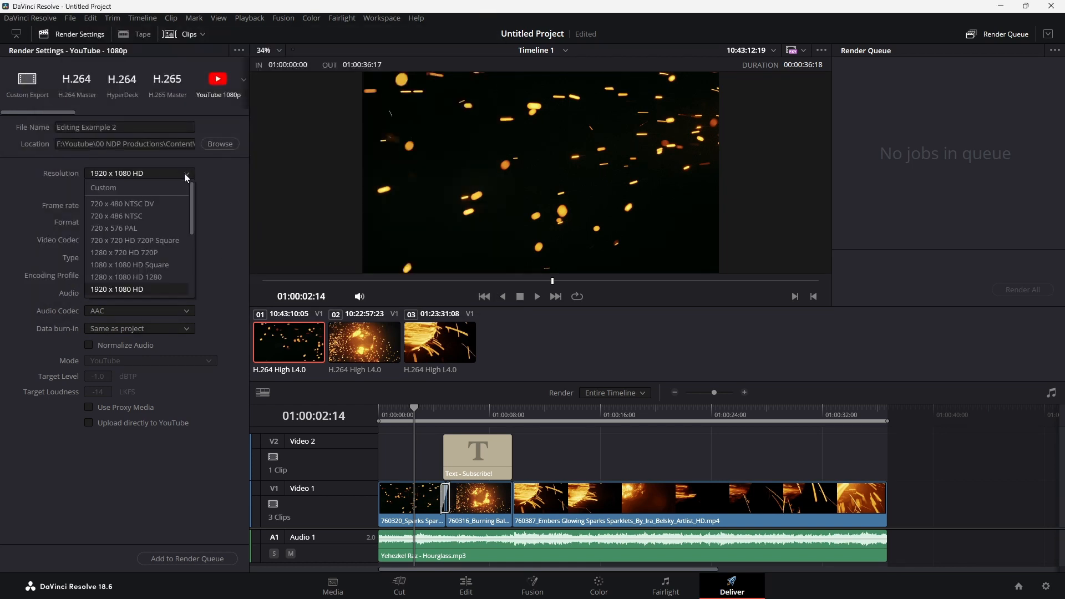
{"action": "left_click", "coordinate": [221, 207]}
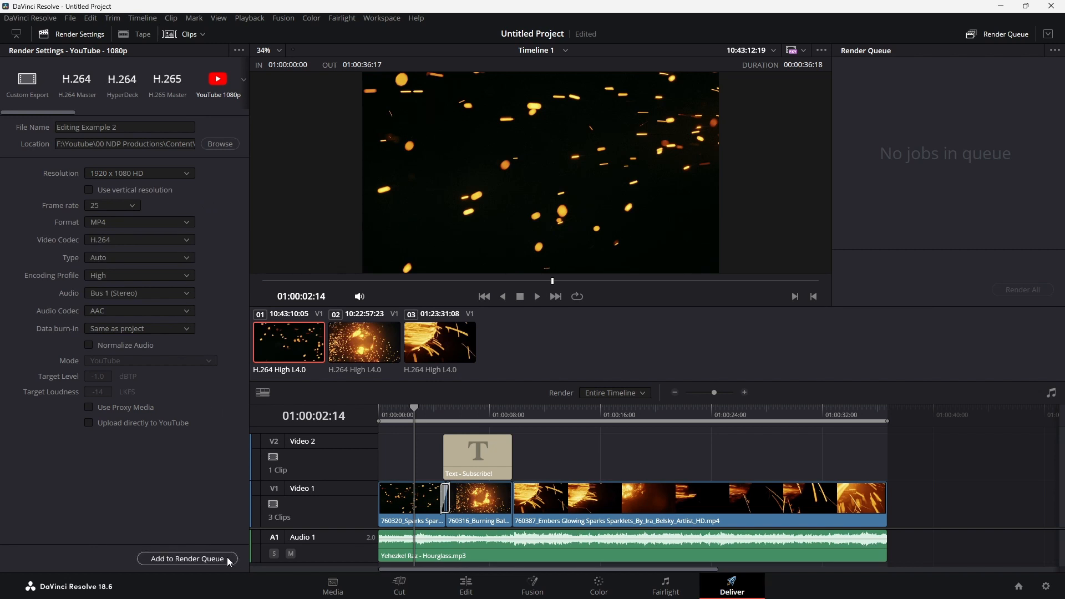
{"action": "left_click", "coordinate": [189, 558]}
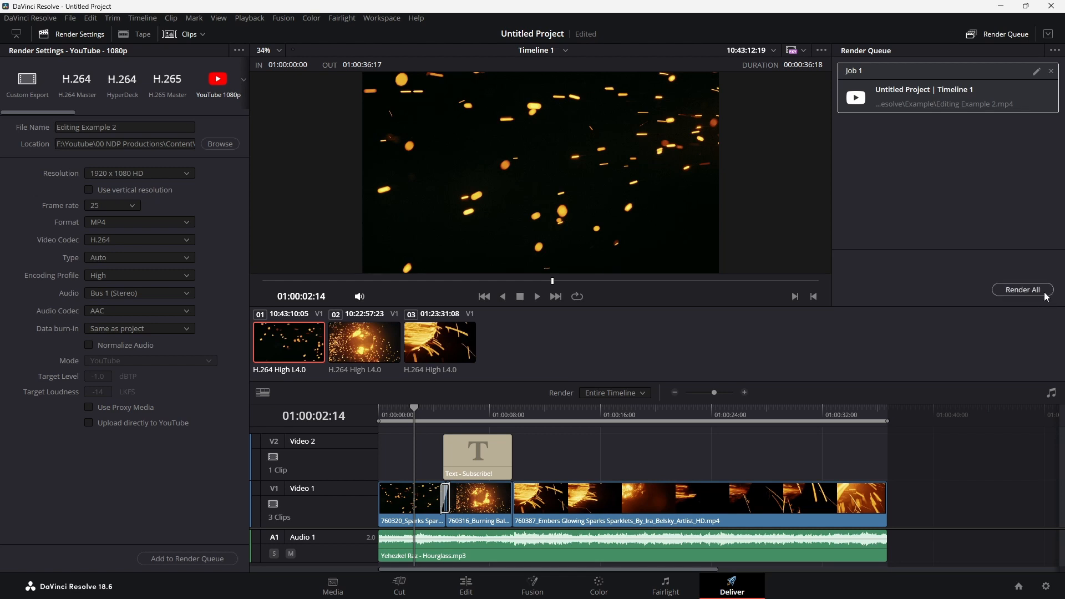
Render the queued Editing Example 2 job
{"action": "right_click", "coordinate": [955, 80]}
{"action": "left_click", "coordinate": [960, 155]}
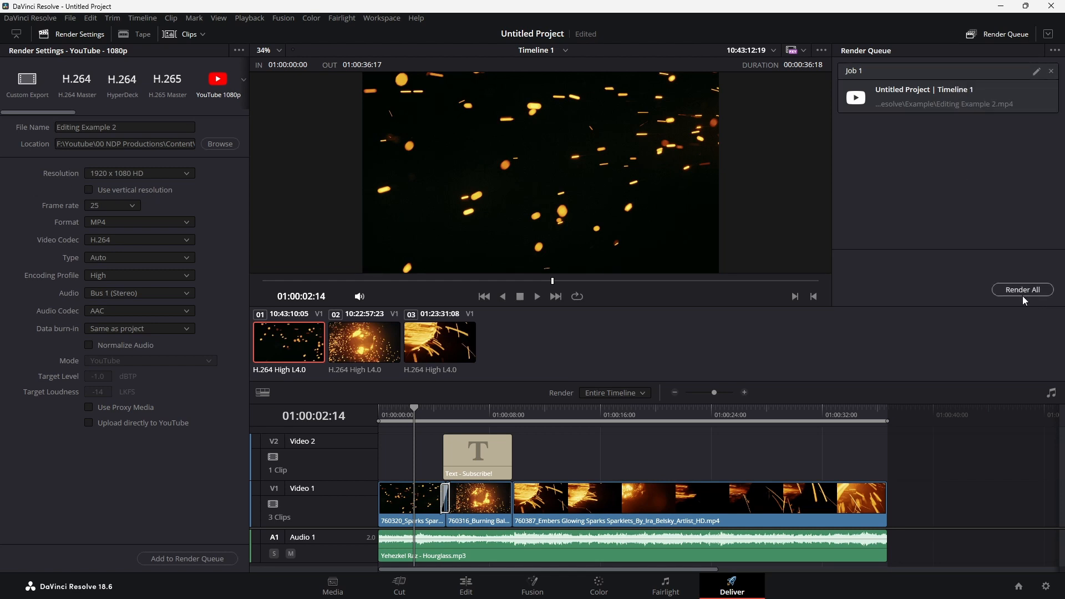
{"action": "left_click", "coordinate": [1023, 290]}
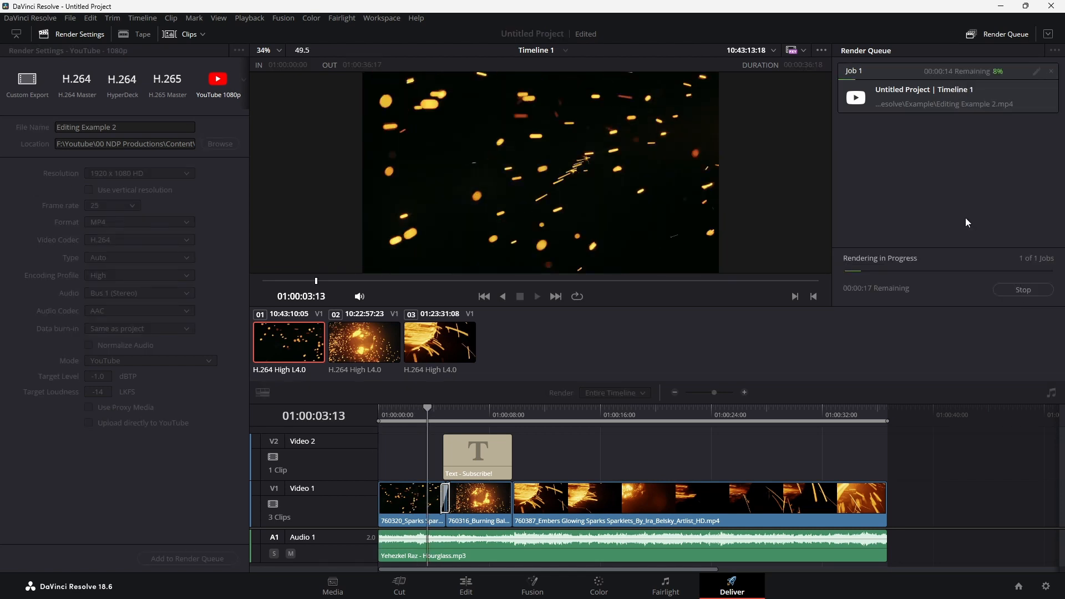